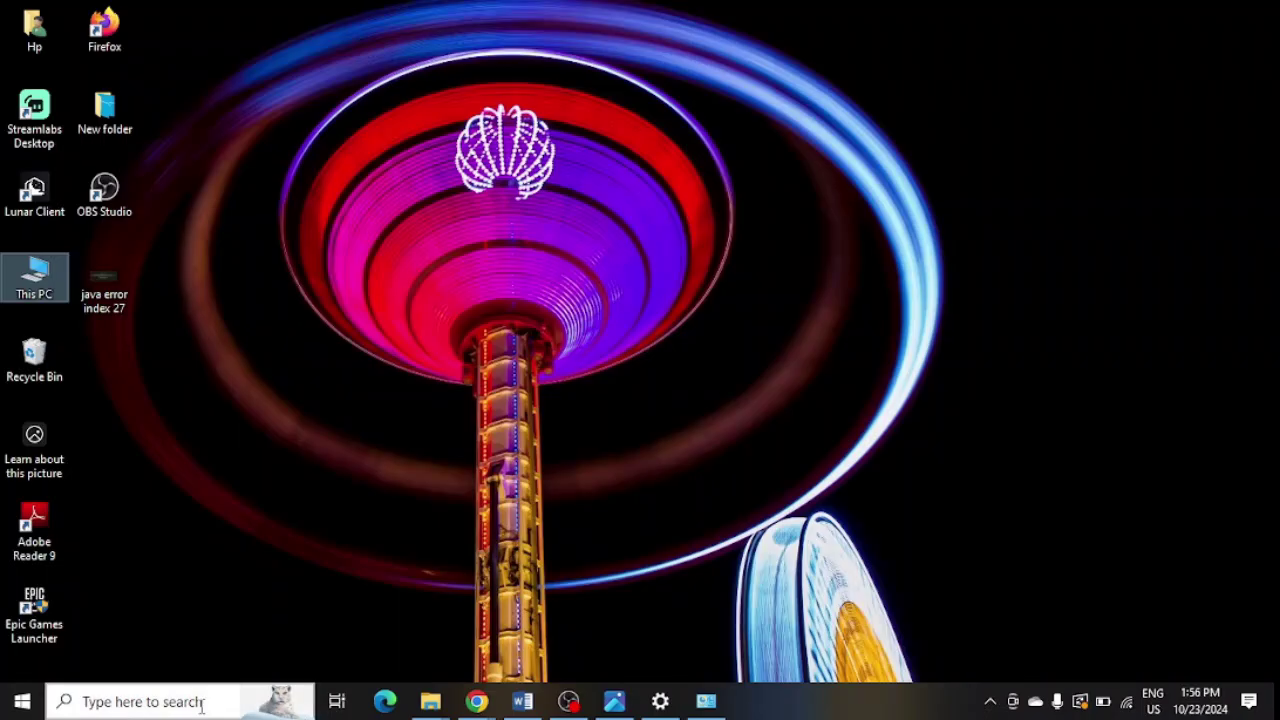
- In Windows Defender Firewall's allowed-apps list, tick the Public boxes for java and javaw
click(192, 702)
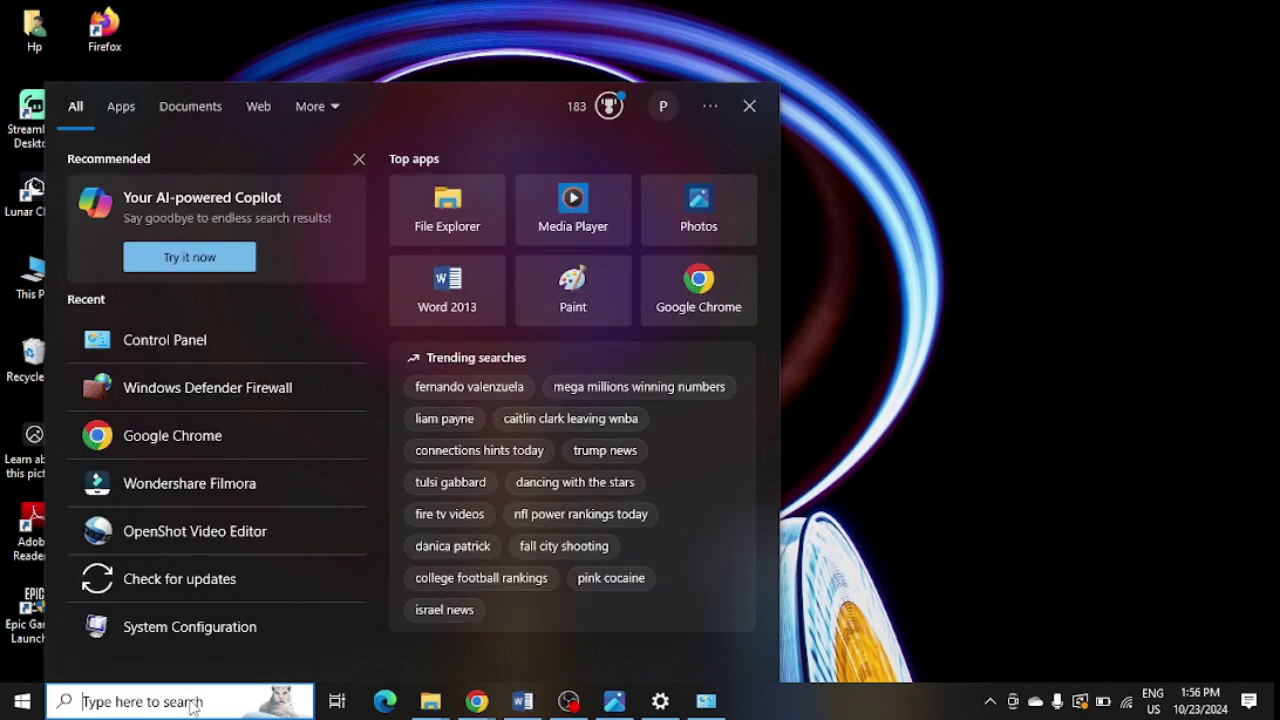
text(win)
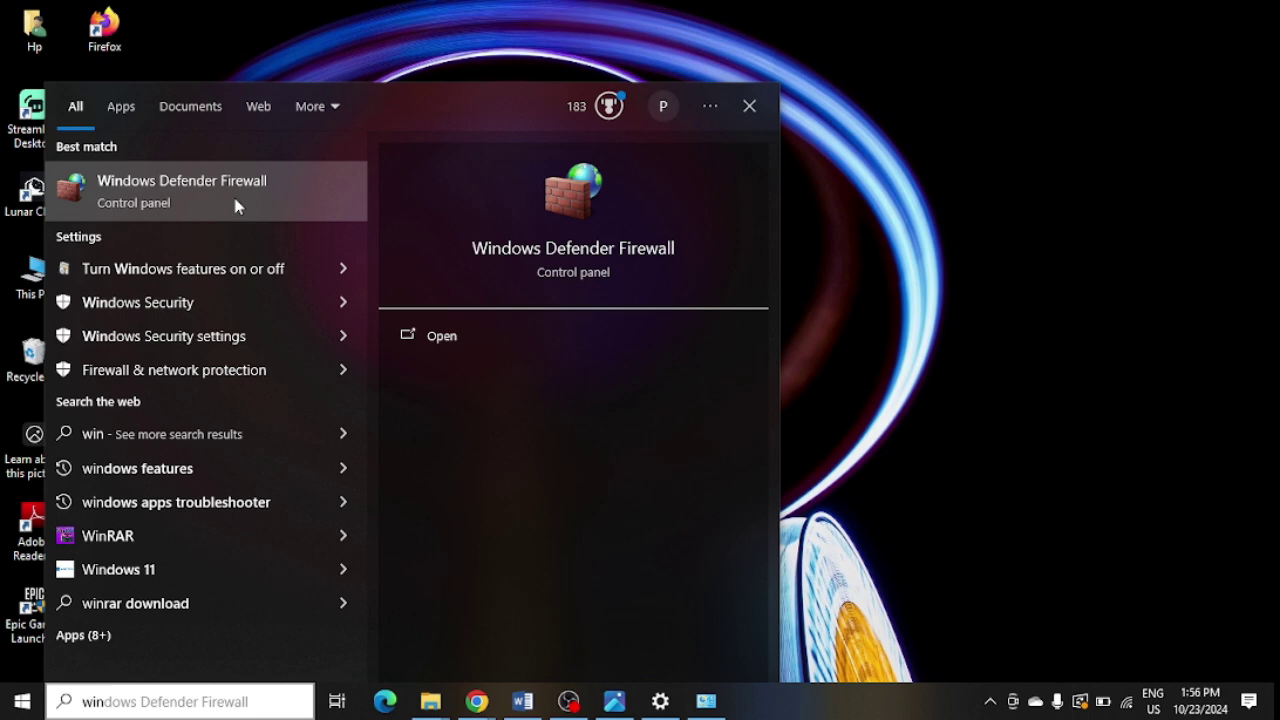
click(237, 206)
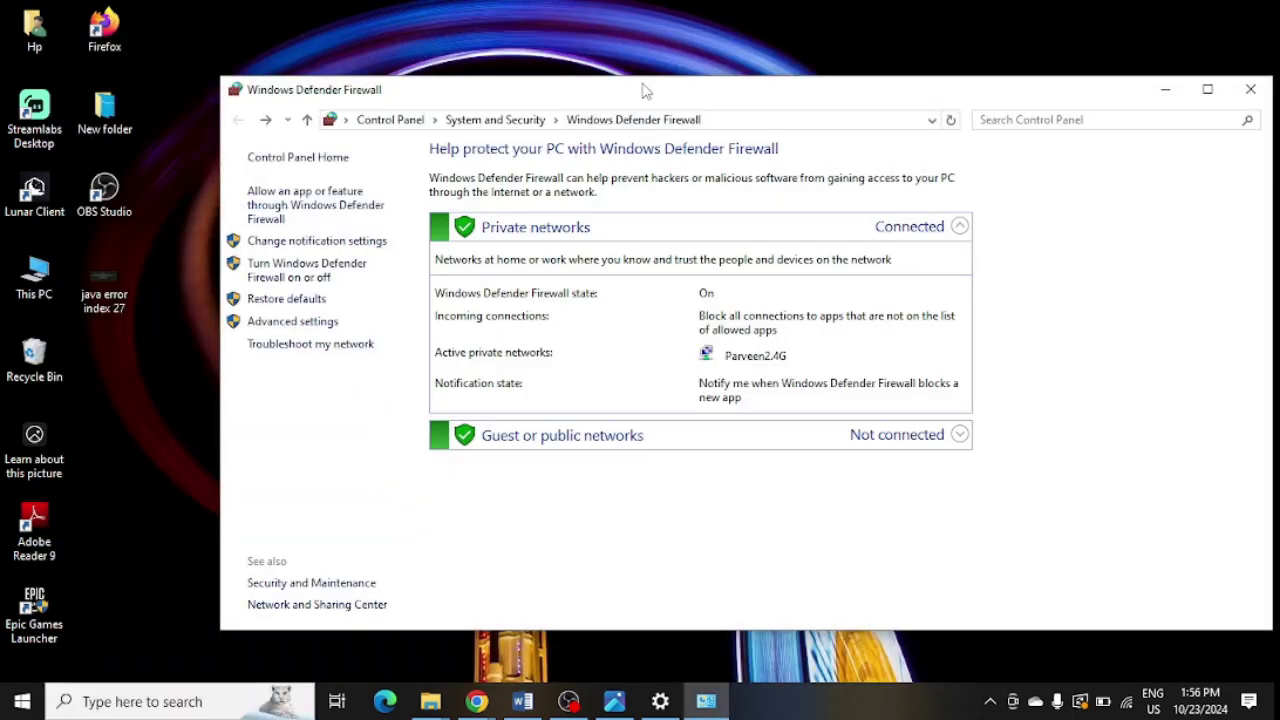
double_click(645, 92)
click(78, 138)
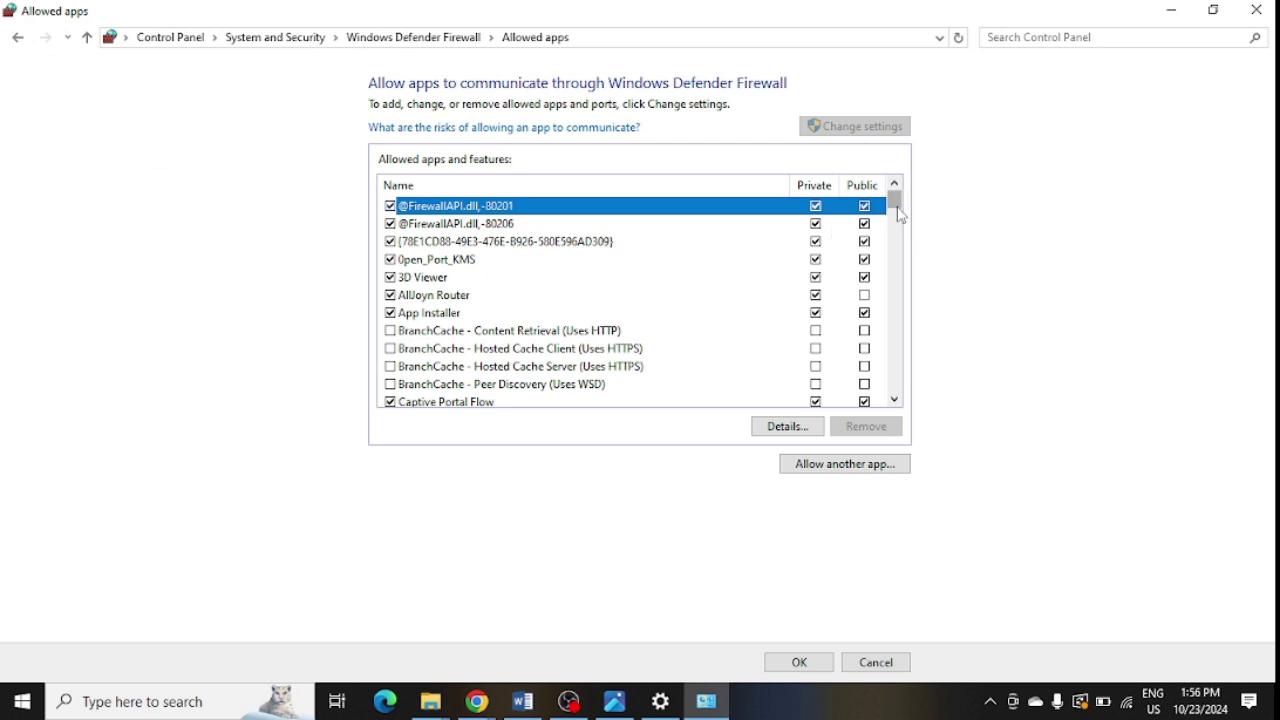
drag(899, 218, 894, 259)
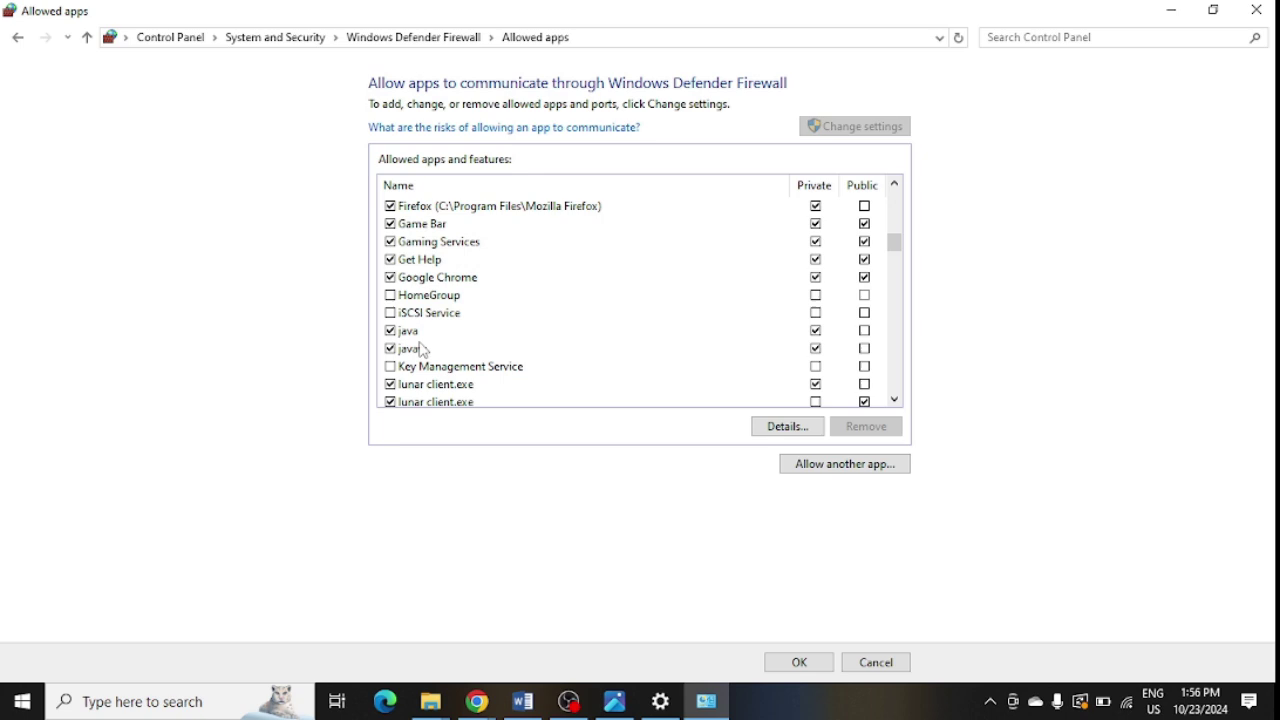
click(864, 331)
click(864, 348)
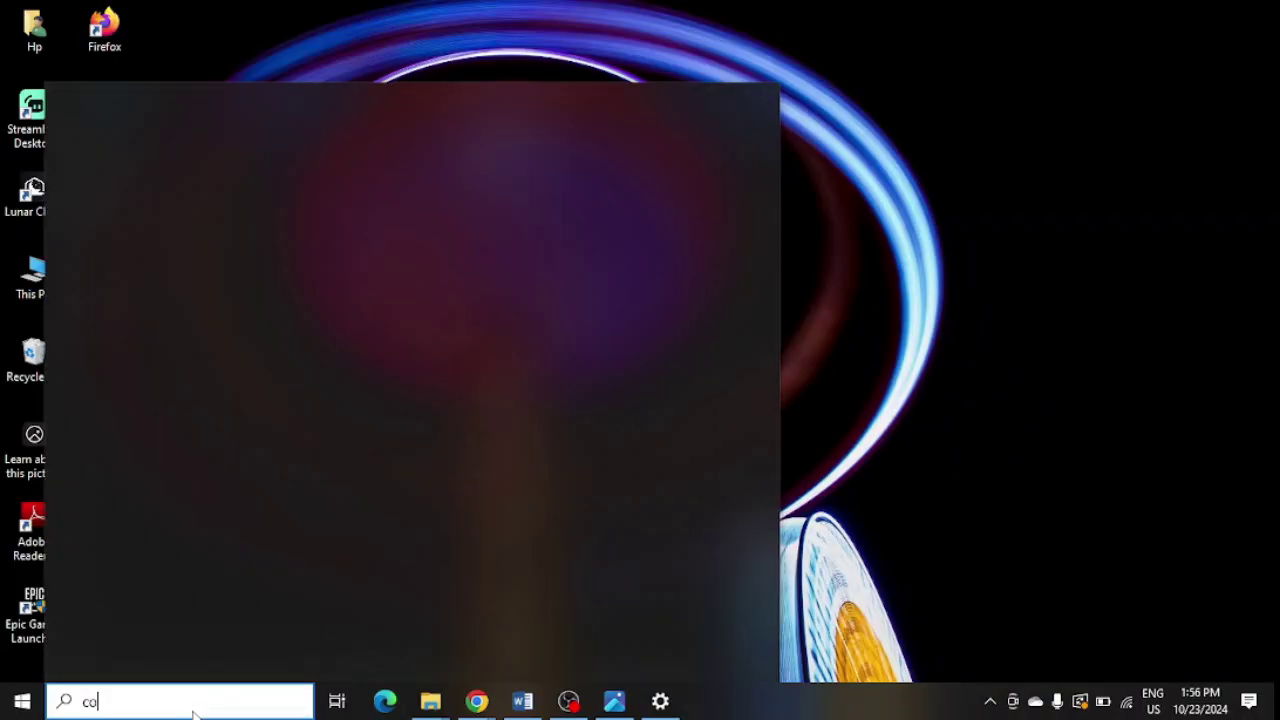
- Find Java 8 Update 51 in Control Panel's list of installed programs
text(ntrol Panel)
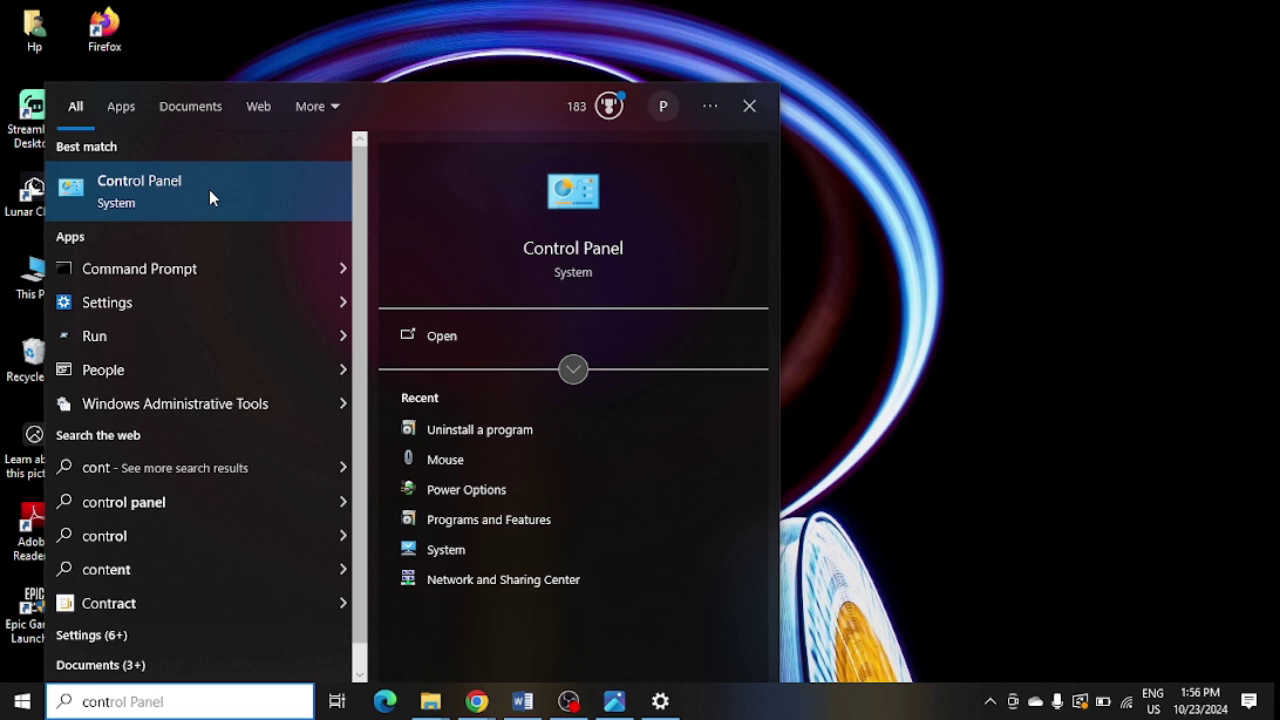
click(242, 189)
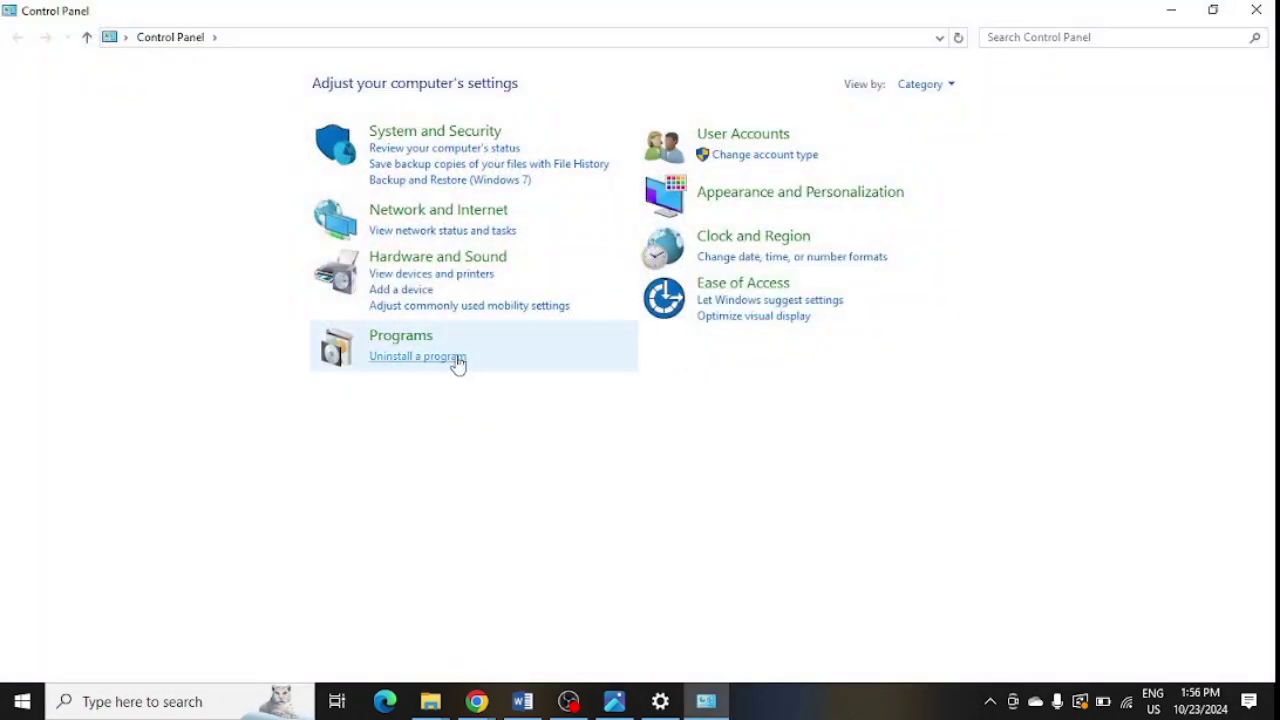
click(459, 364)
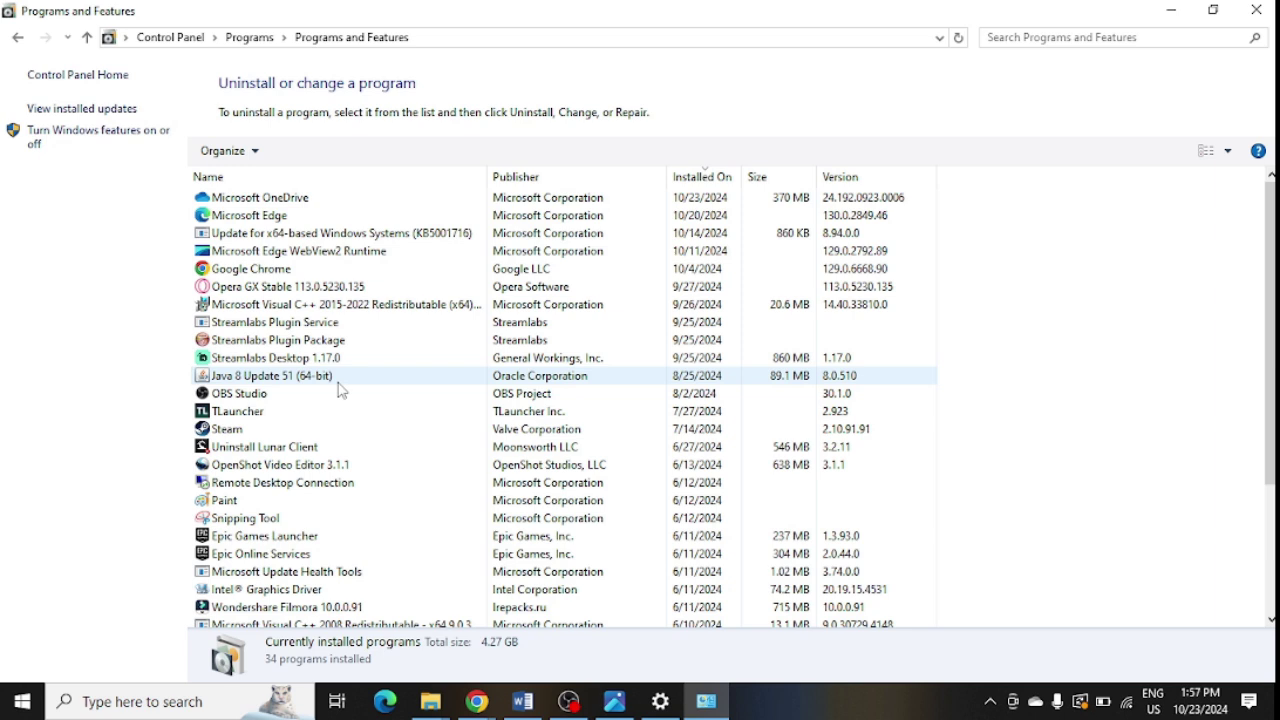
click(338, 379)
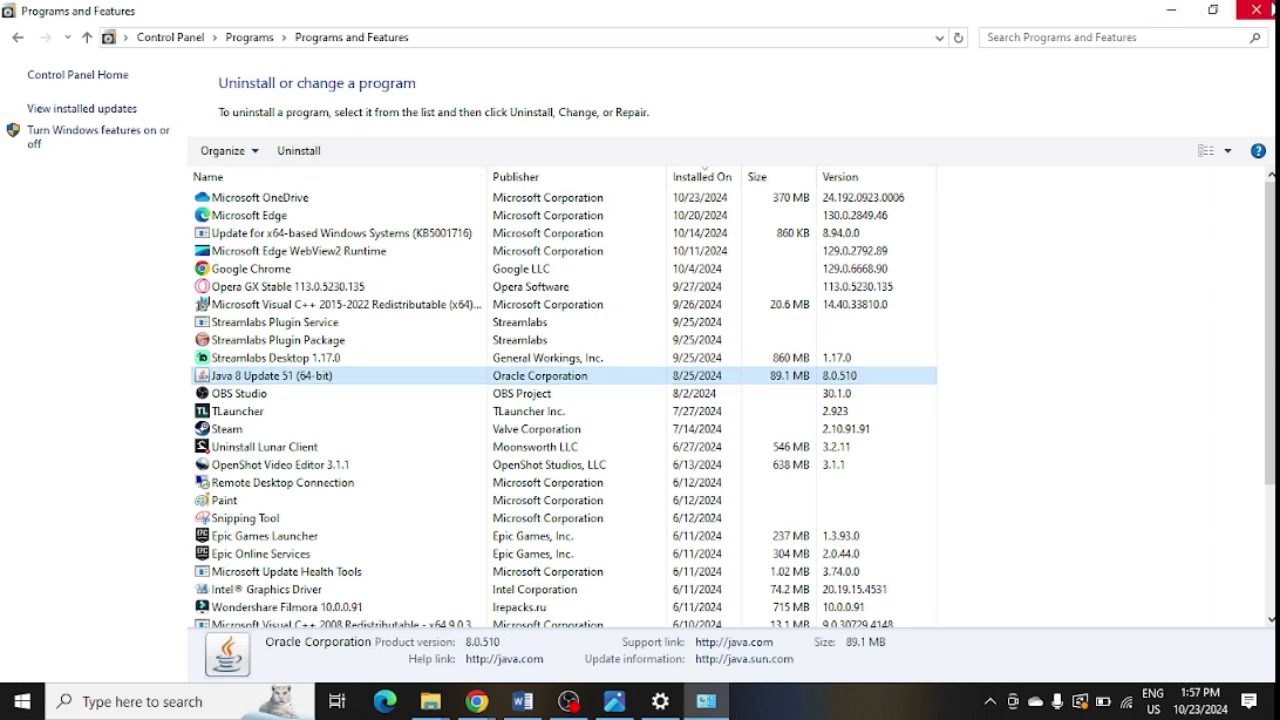
click(1256, 9)
- Check This PC's system properties and the download page's detected OS, Windows 10 (x64)
right_click(27, 300)
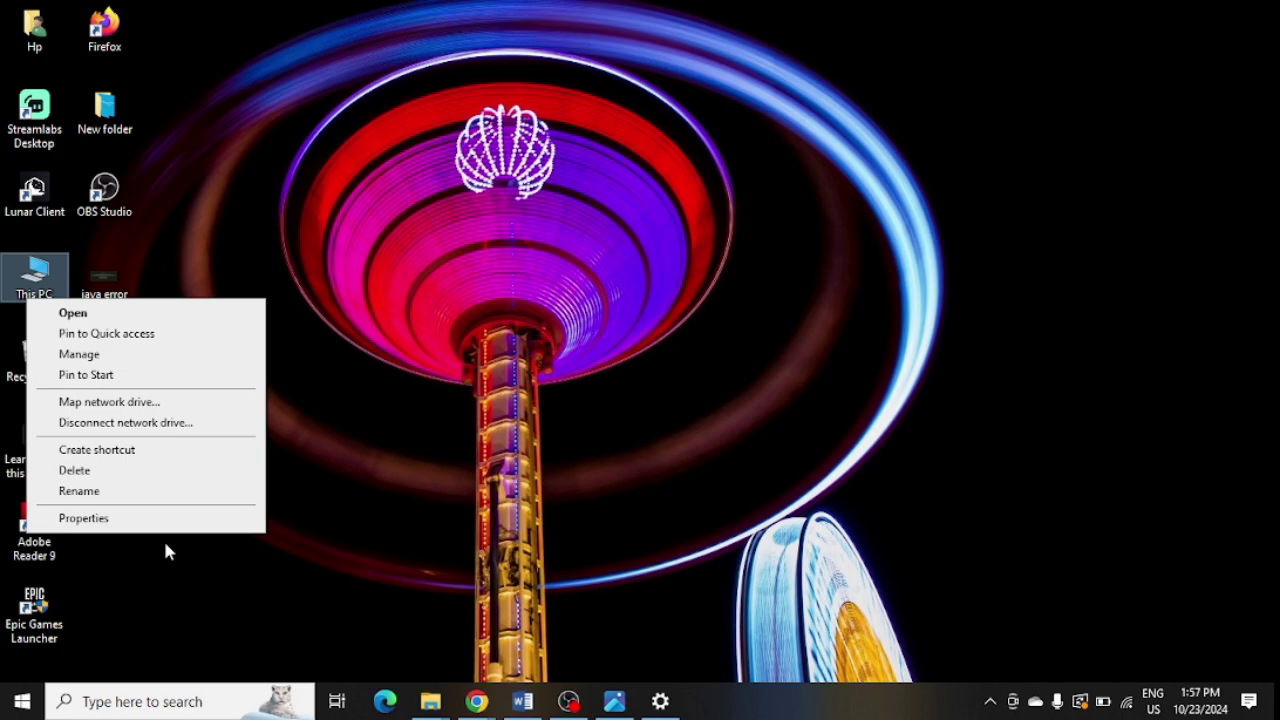
click(137, 519)
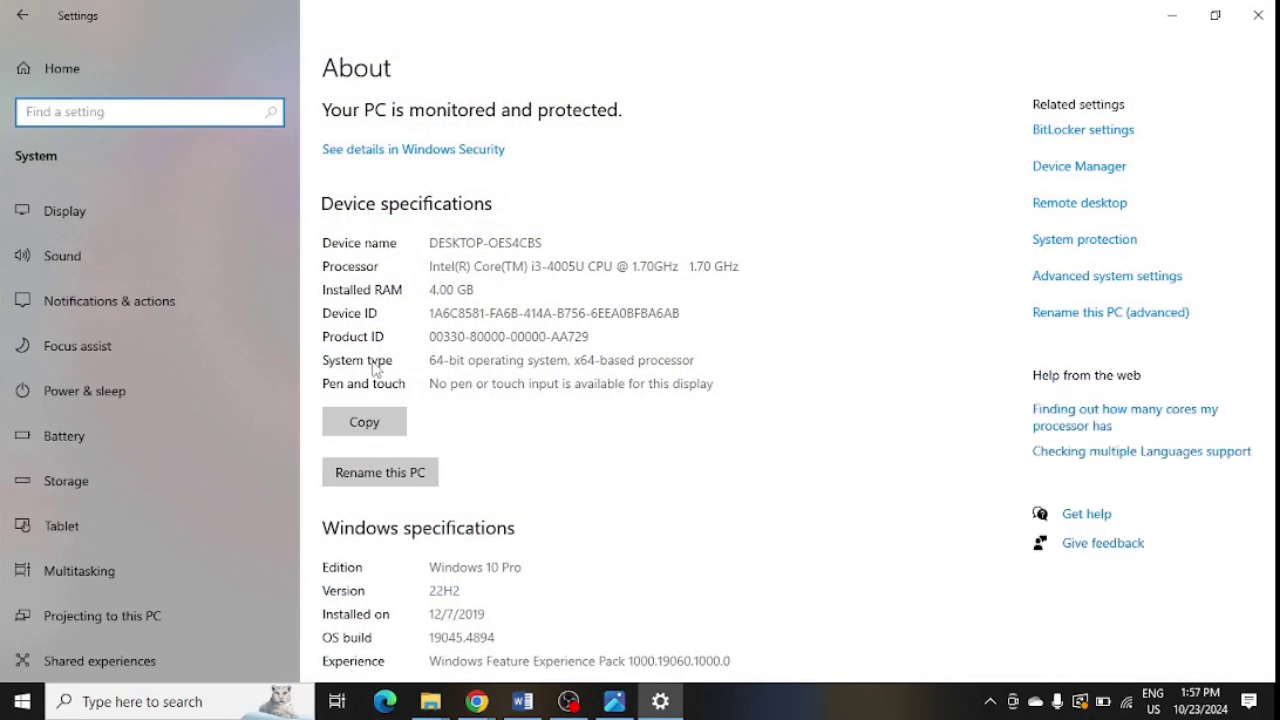
key(alt+Tab)
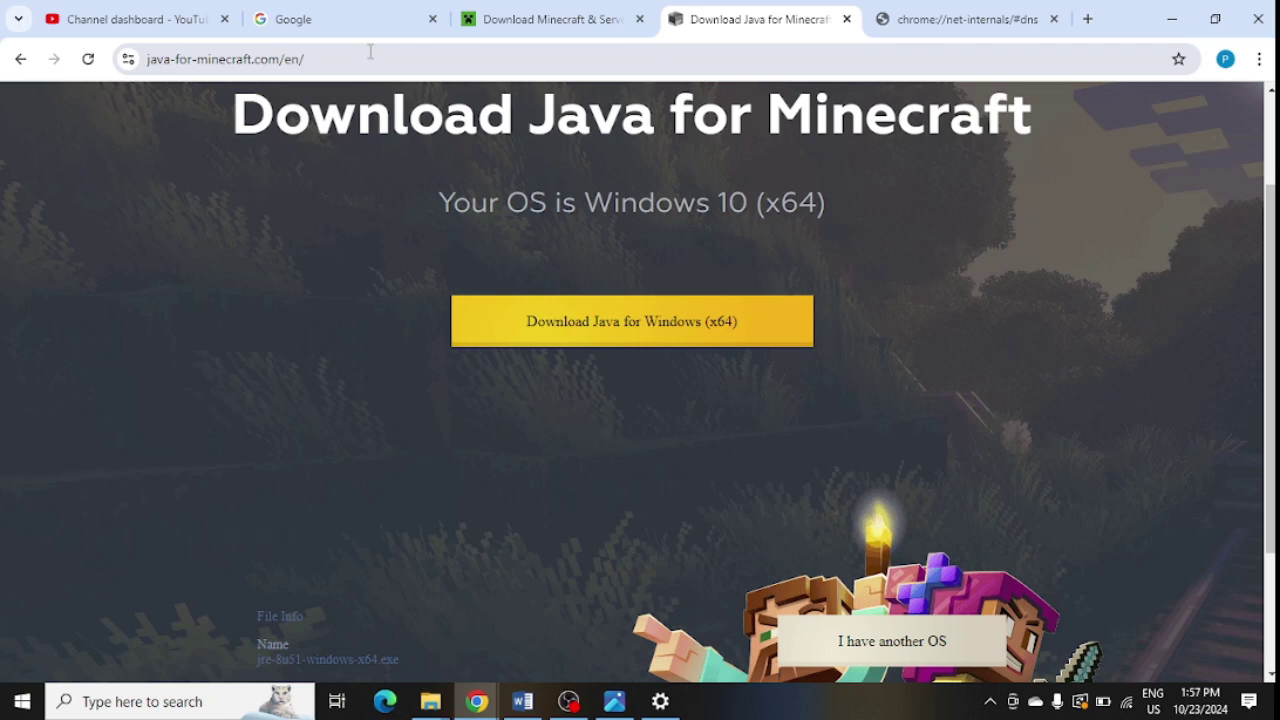
drag(576, 201, 829, 205)
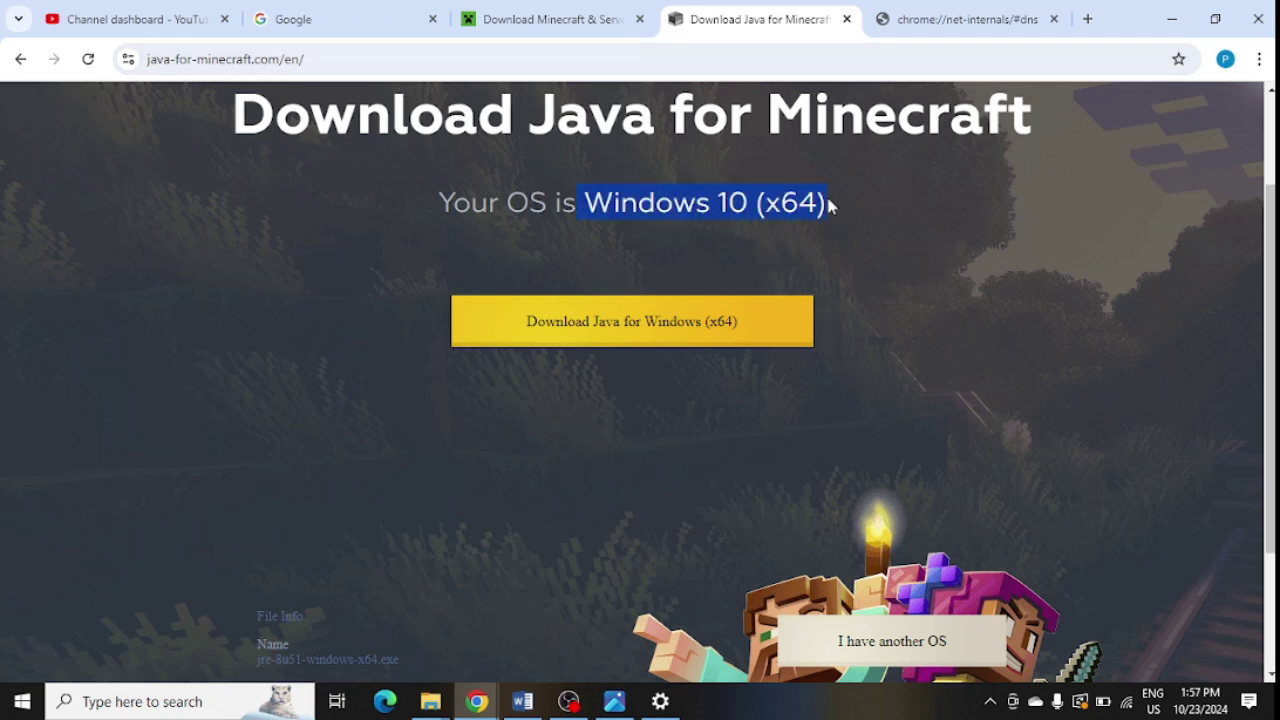
triple_click(778, 217)
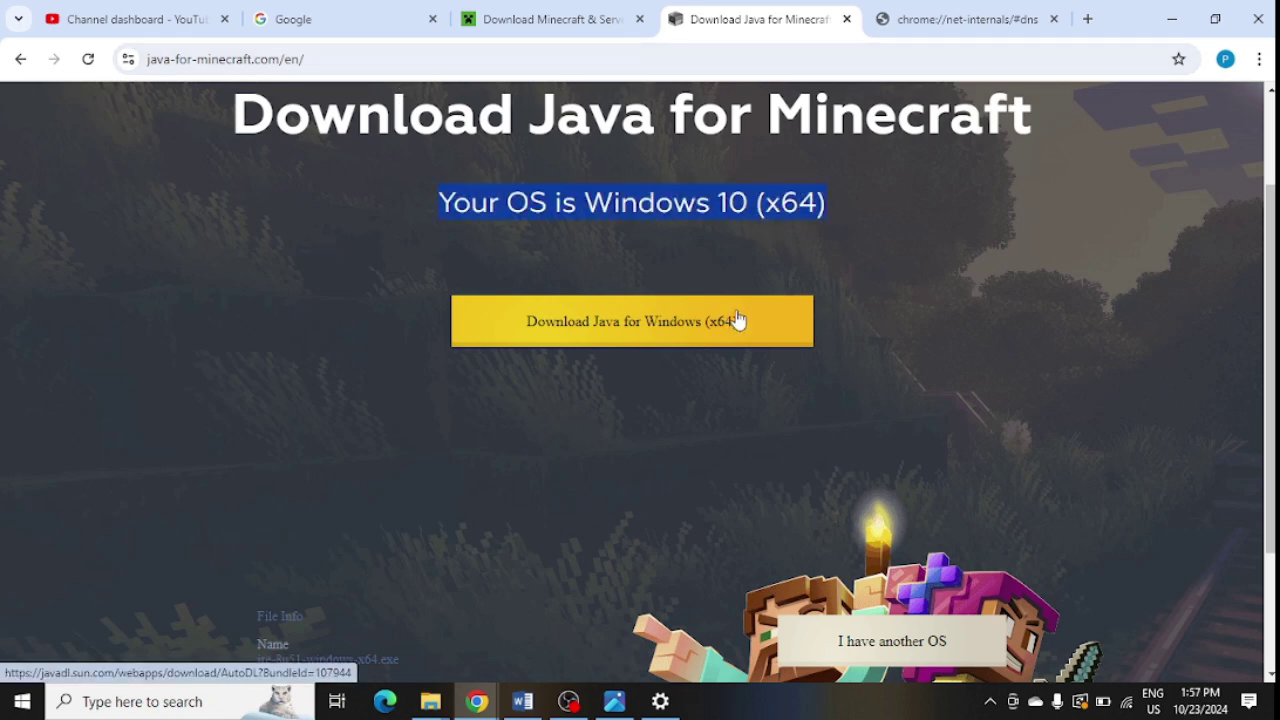
key(super+d)
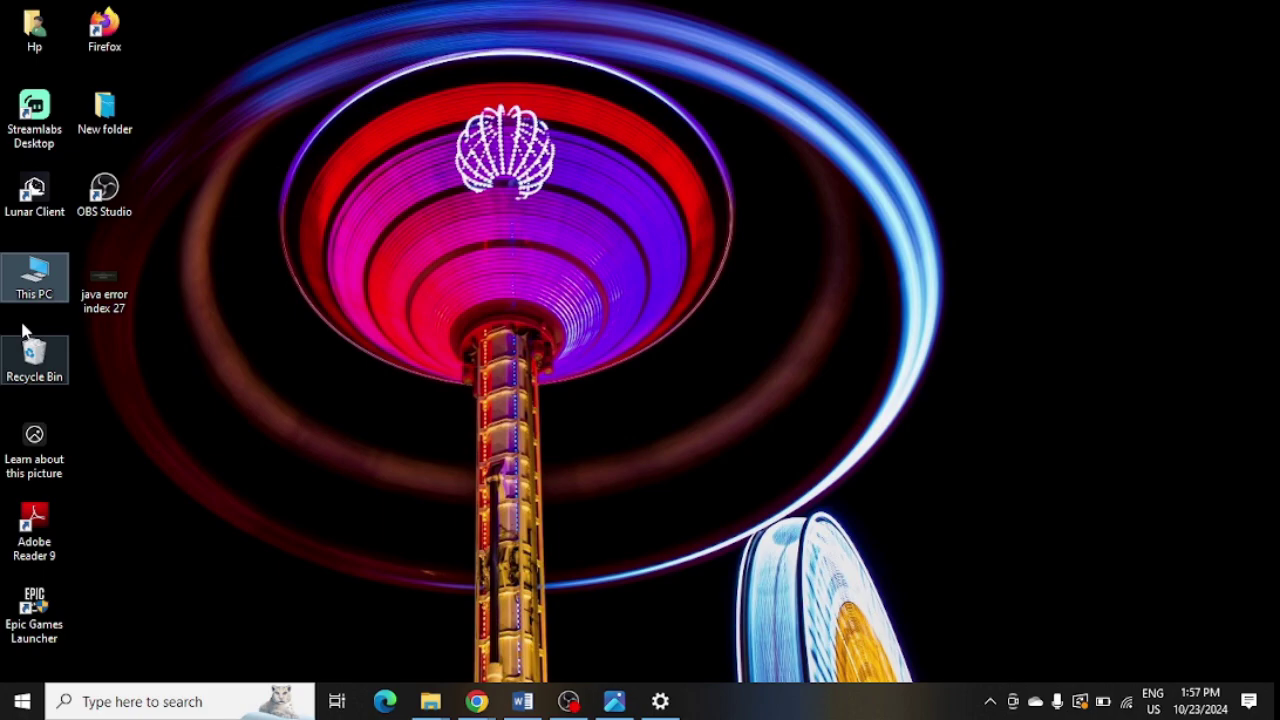
- Paste the jre1.8.0_51 folder from C:\Program Files\Java into the jre_default folder
double_click(36, 289)
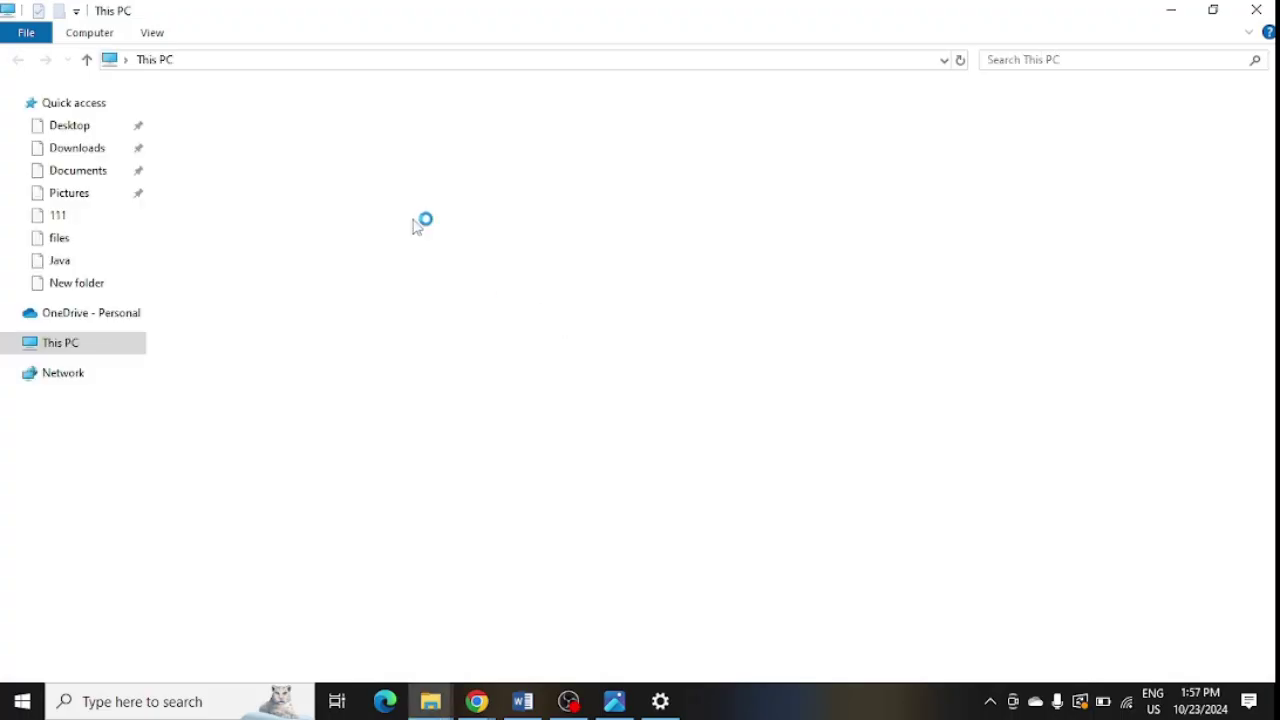
double_click(286, 278)
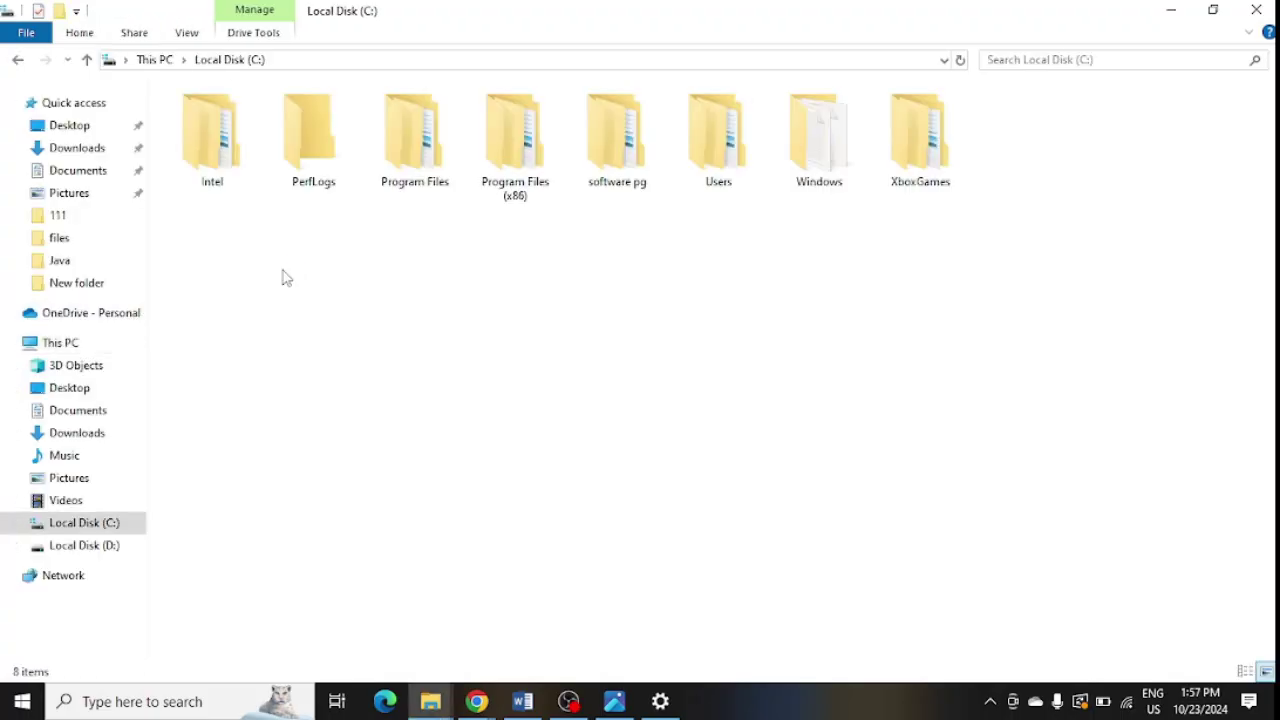
click(430, 150)
double_click(430, 150)
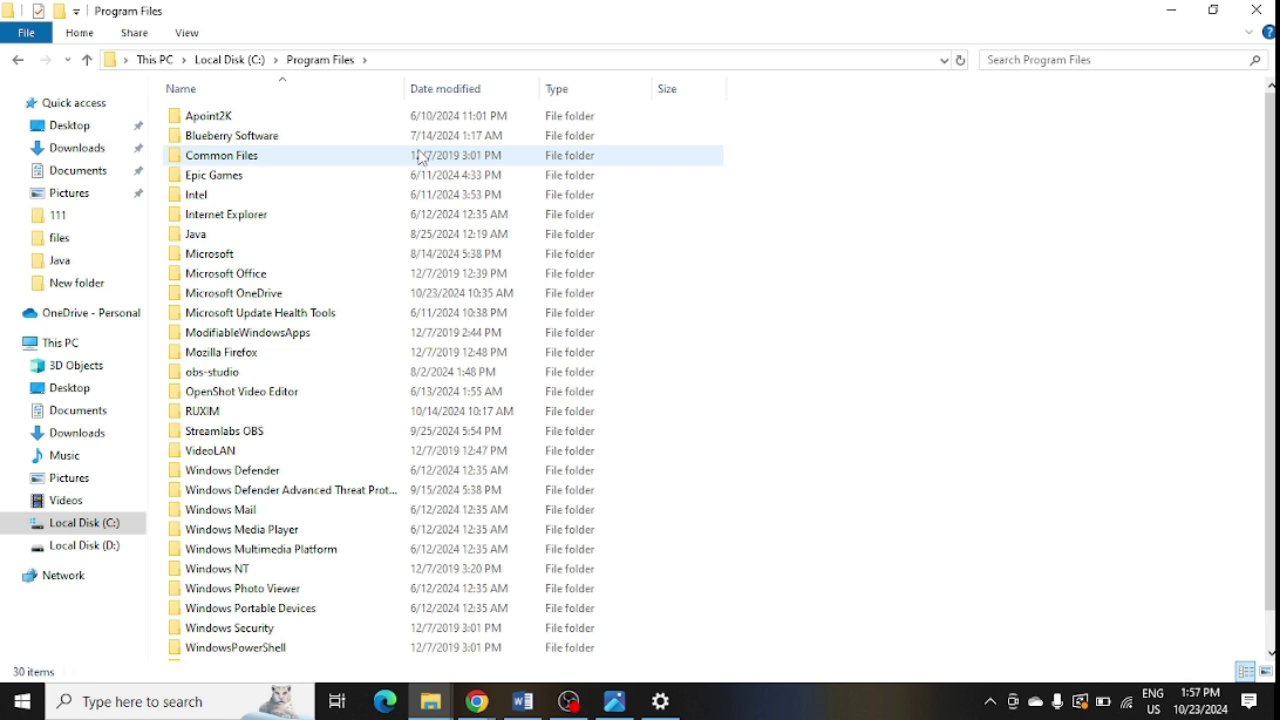
double_click(308, 232)
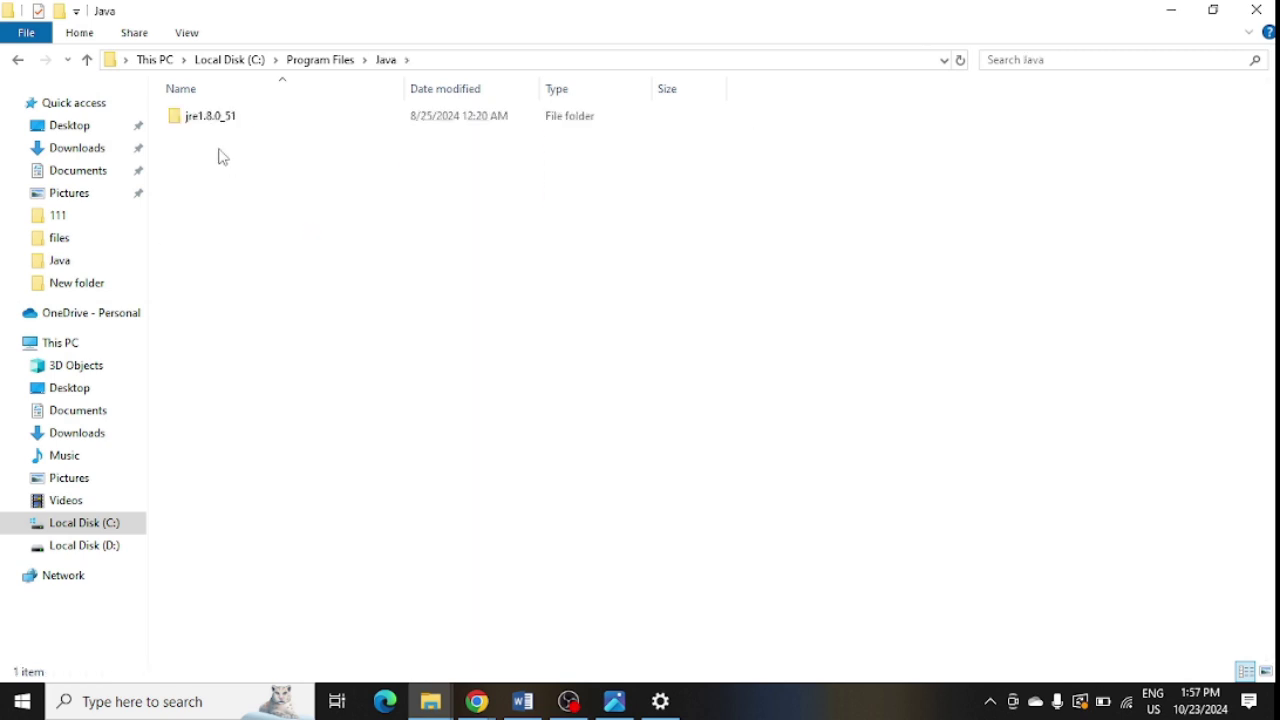
click(190, 122)
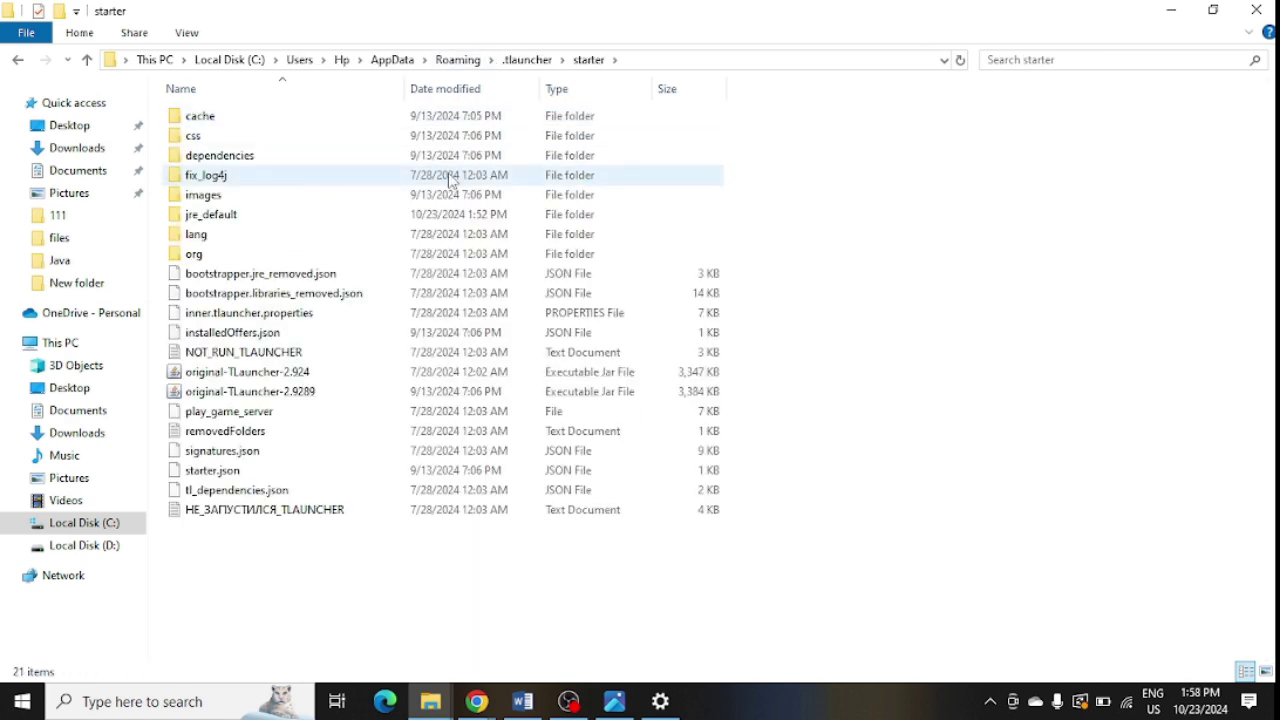
double_click(230, 218)
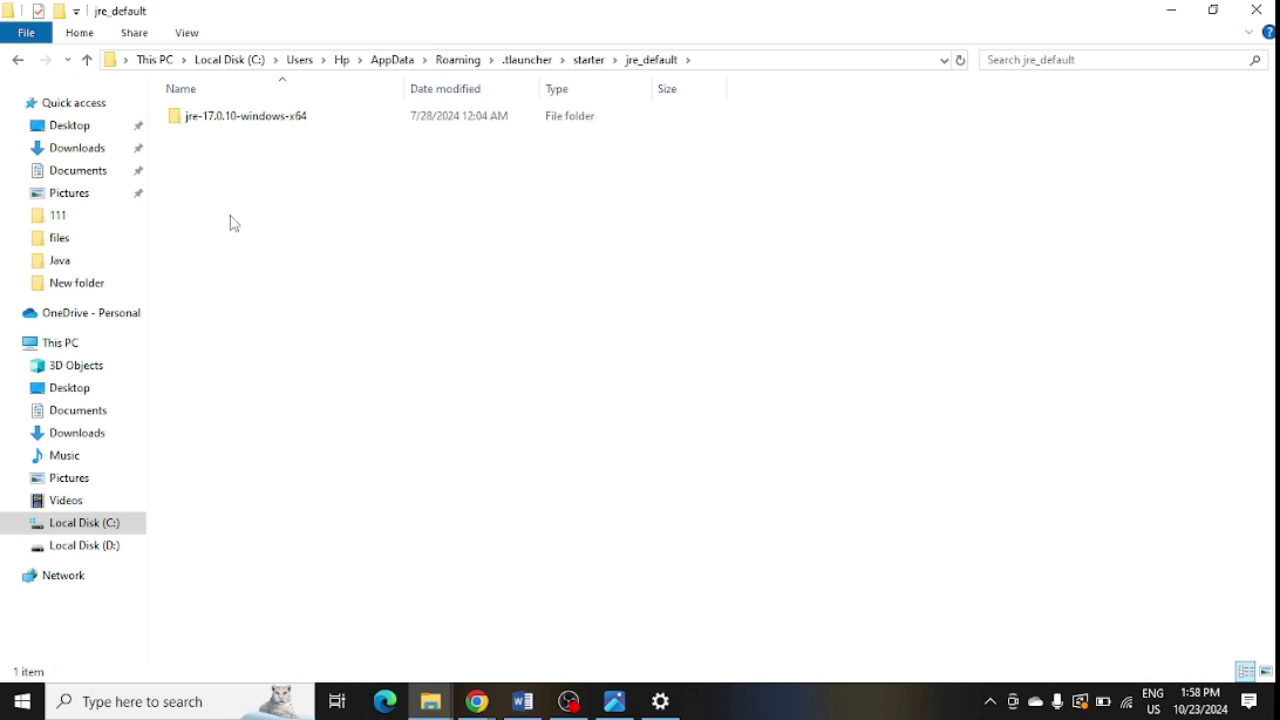
right_click(339, 271)
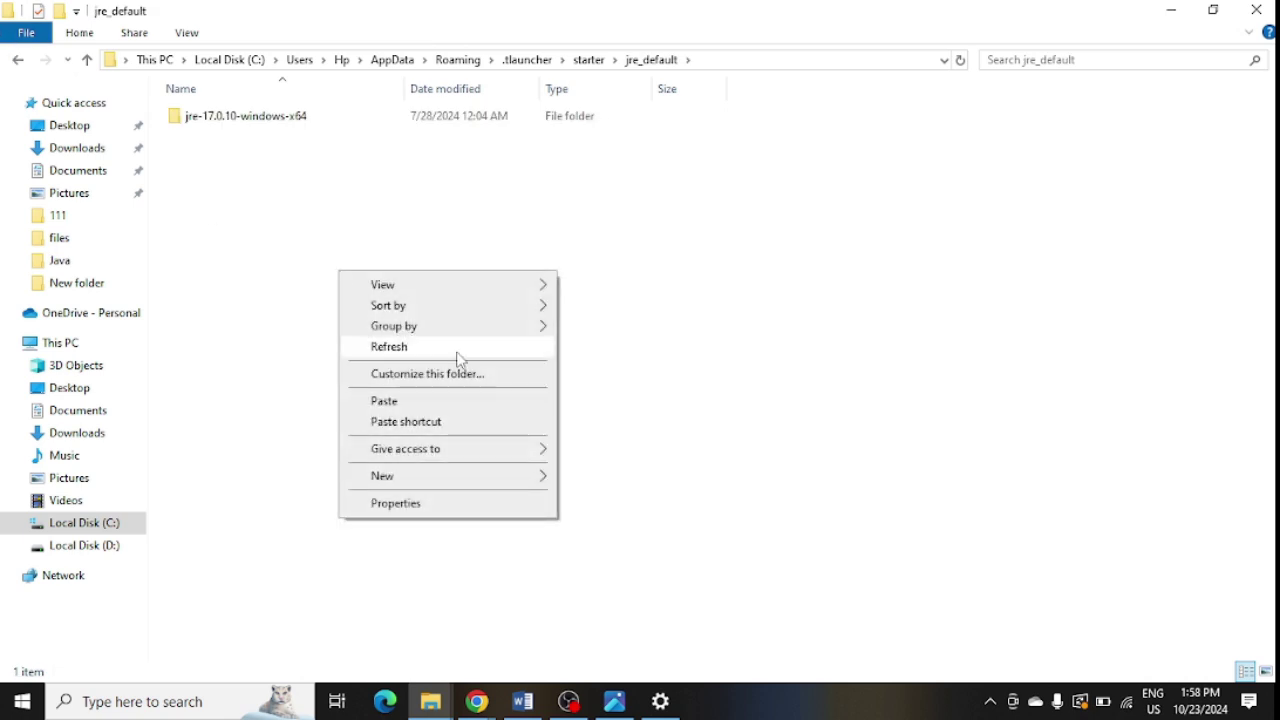
click(454, 410)
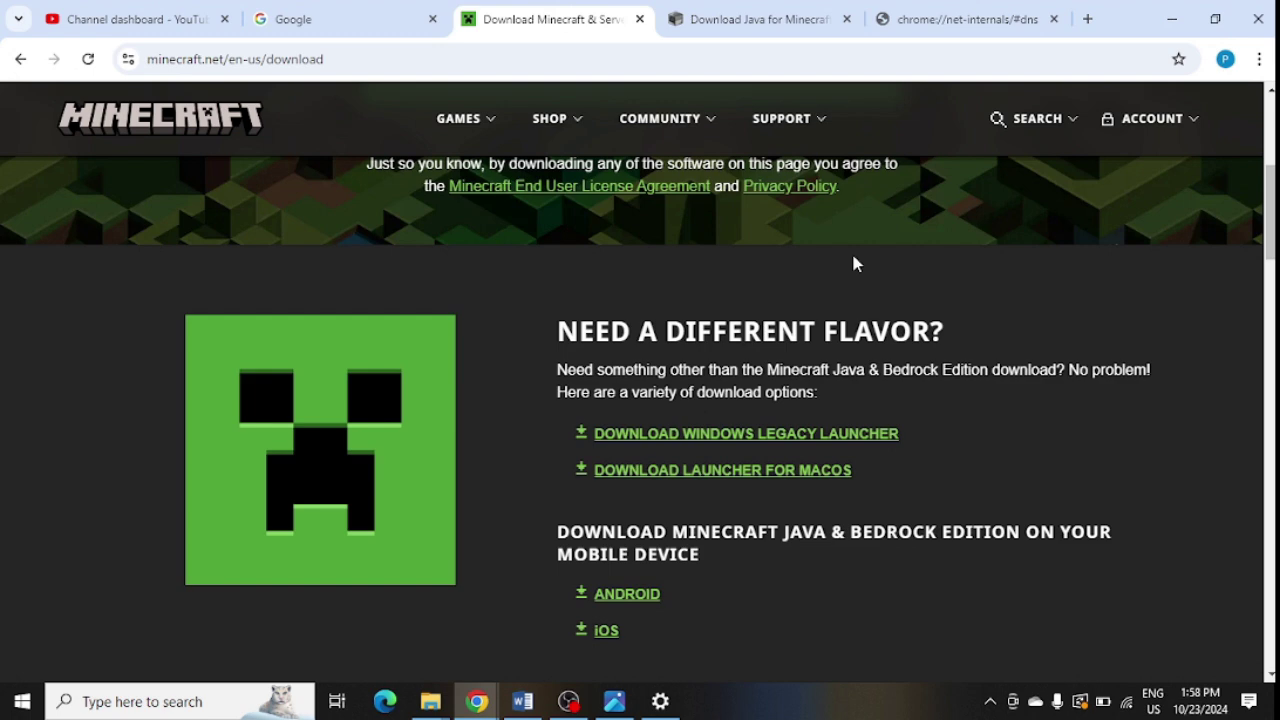
- Run a DNS lookup for aternos.org in Chrome's net-internals, then clear the host cache
scroll(912, 275, up, 3)
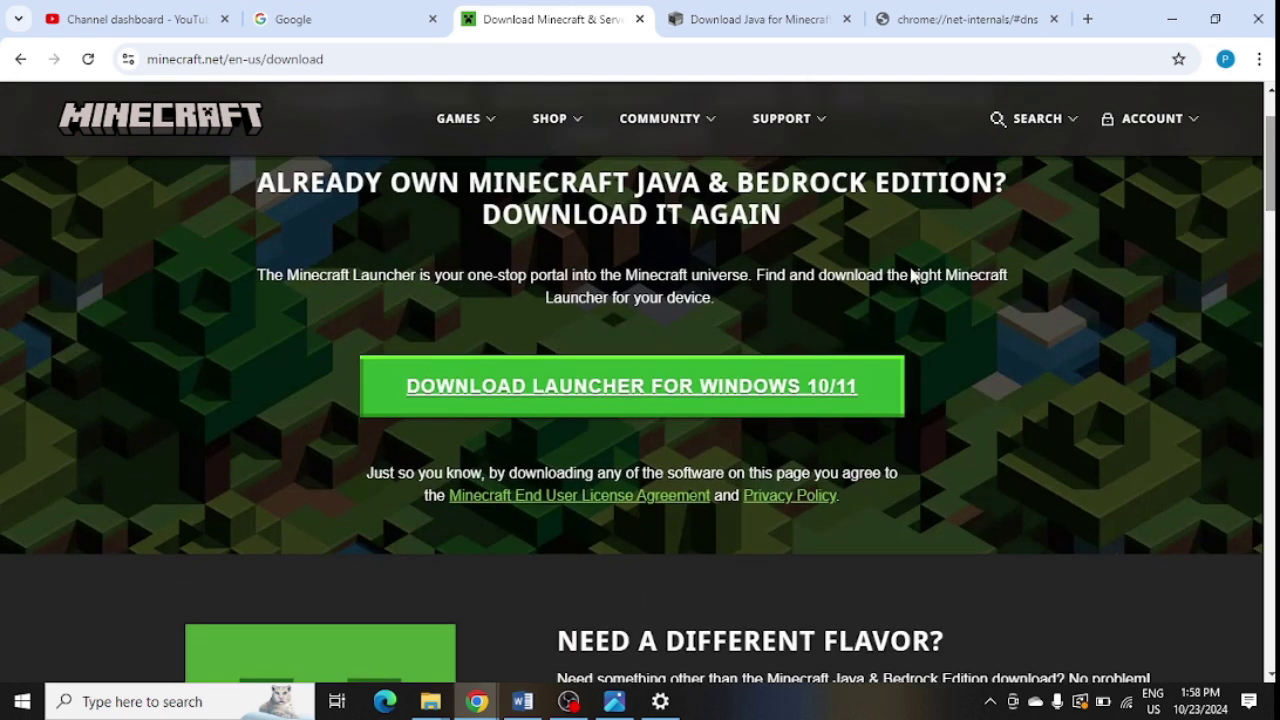
scroll(1273, 190, down, 1)
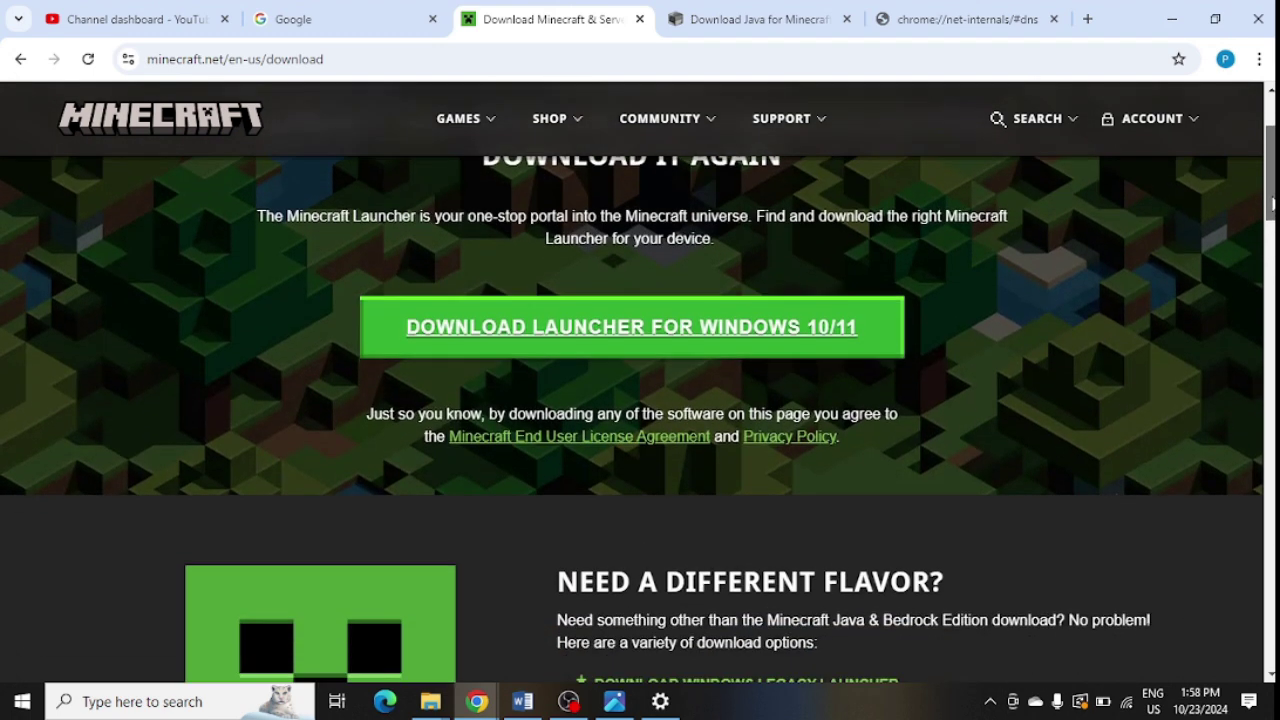
scroll(1270, 200, down, 3)
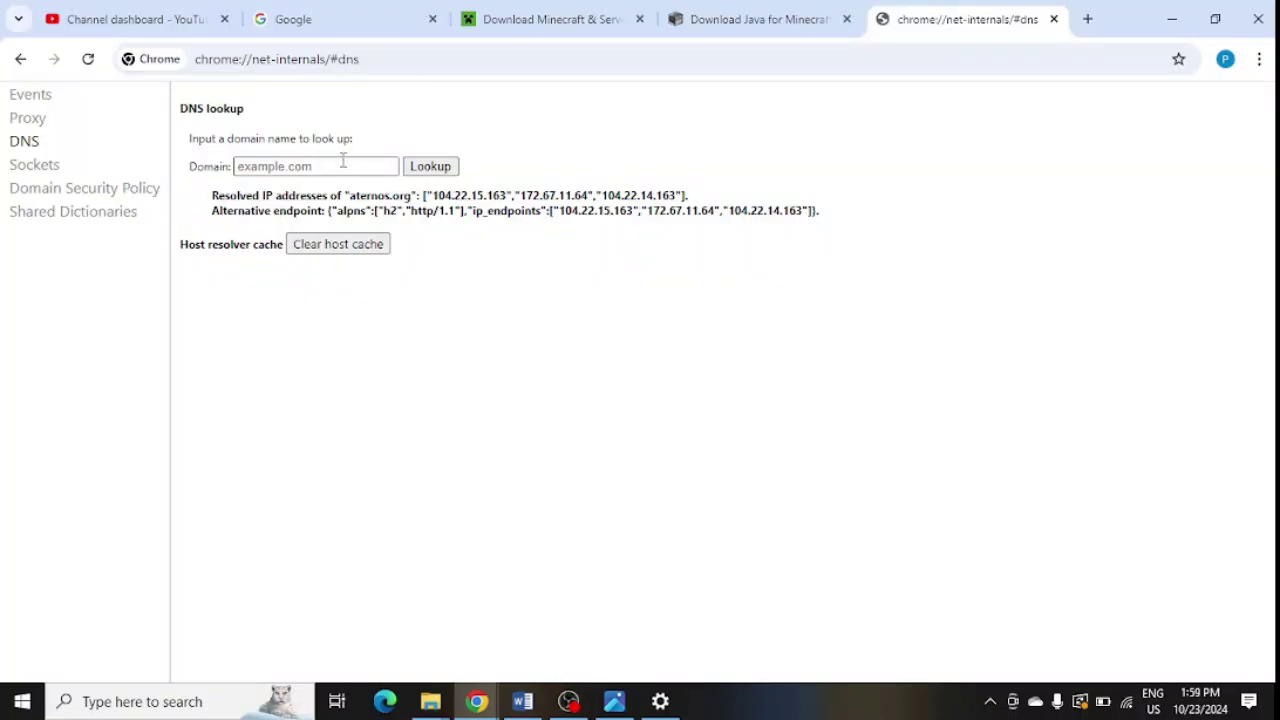
click(342, 166)
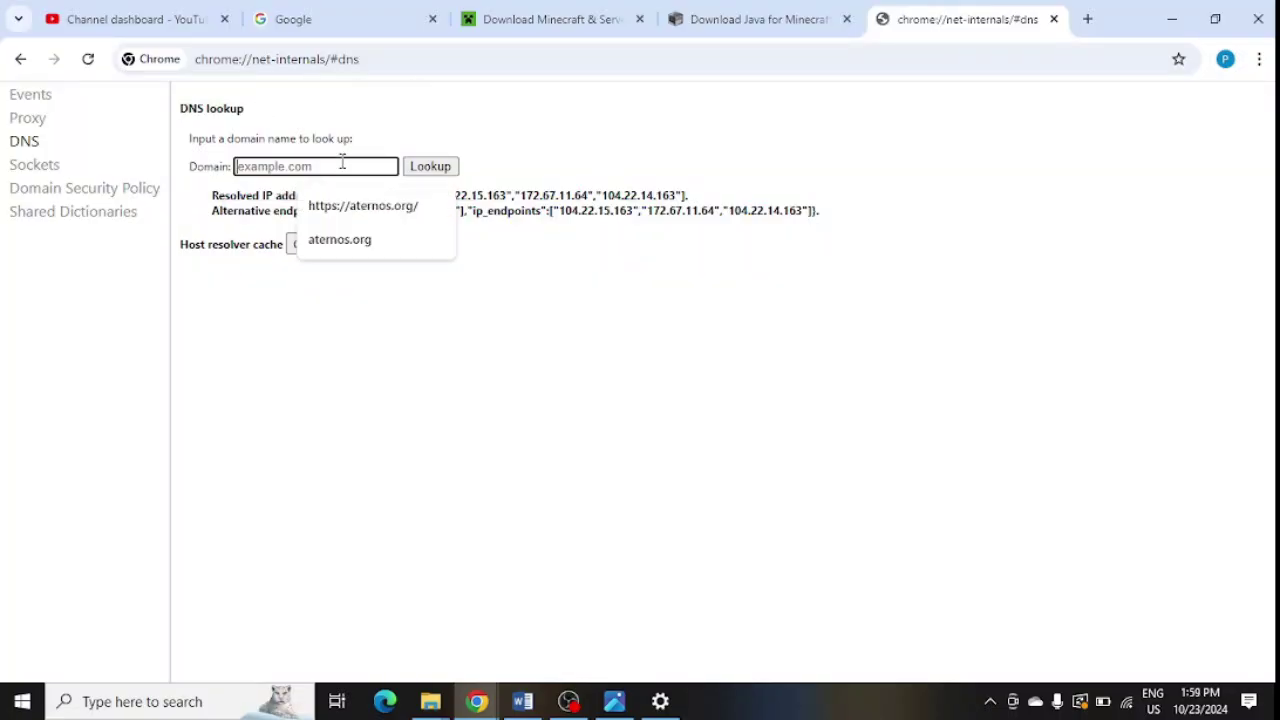
click(356, 240)
click(428, 166)
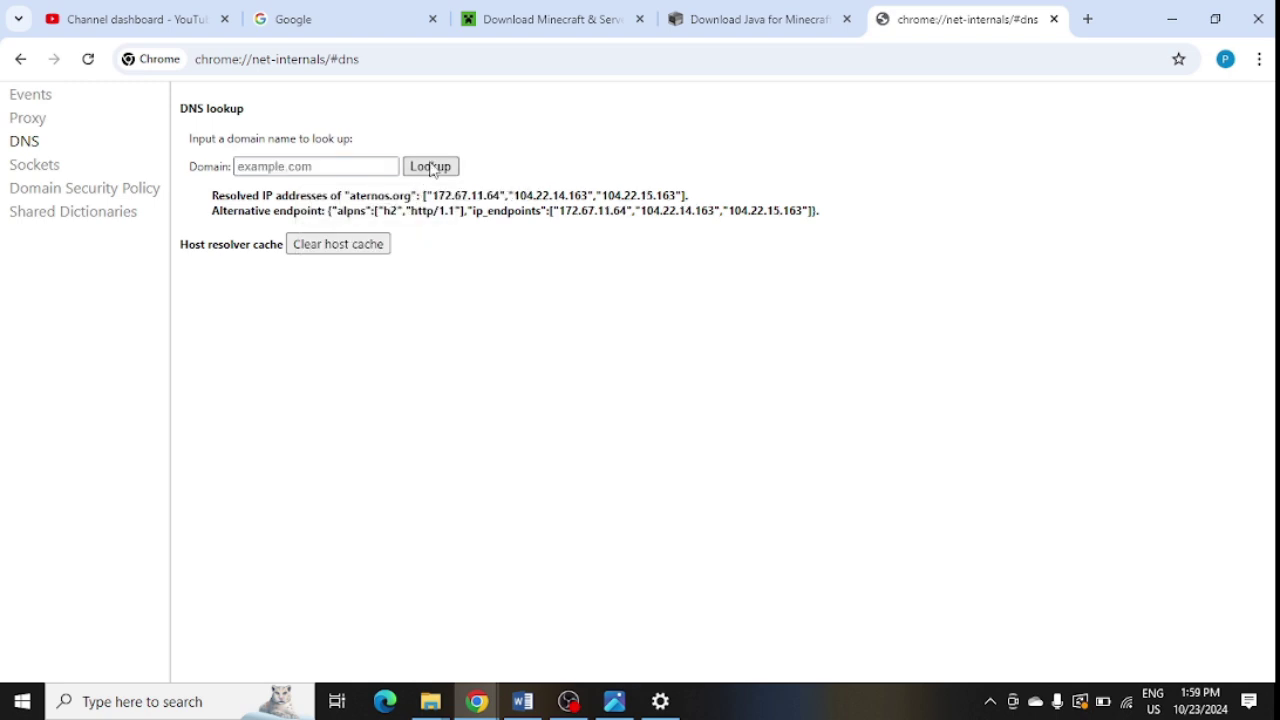
click(360, 254)
key(super+d)
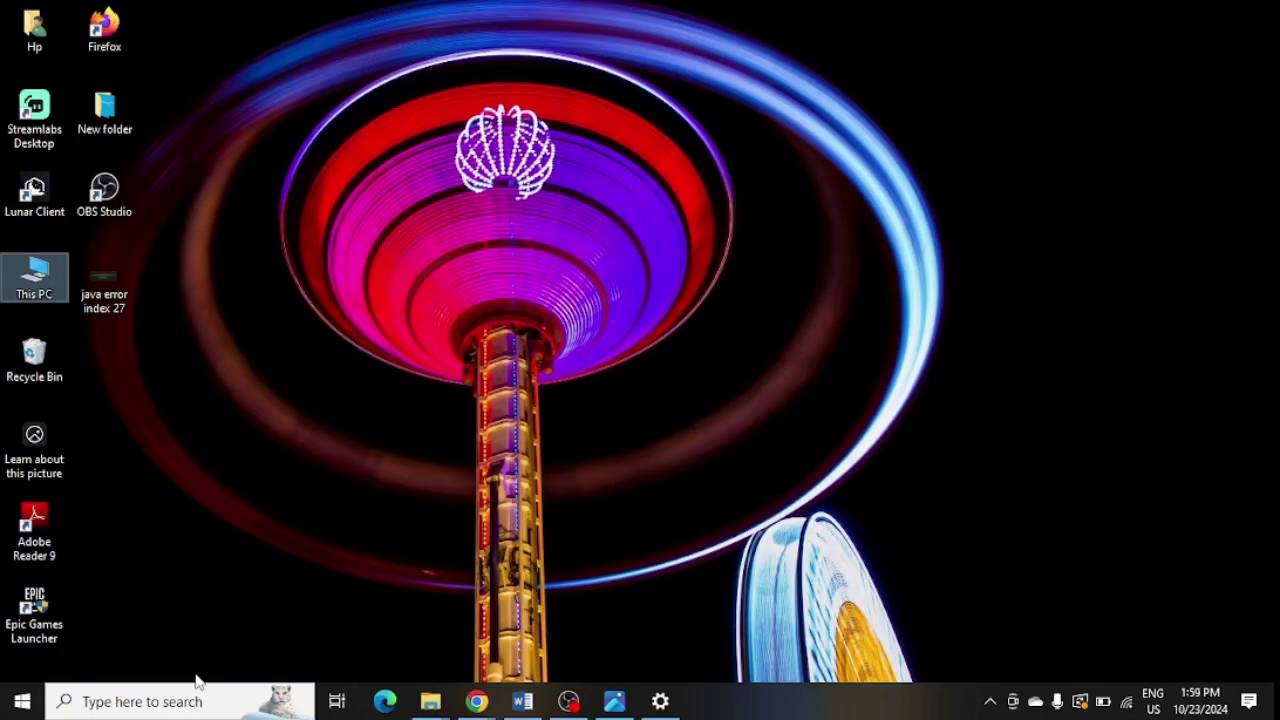
- Launch Command Prompt as administrator and enter ipconfig /flushdns
click(184, 704)
text(c)
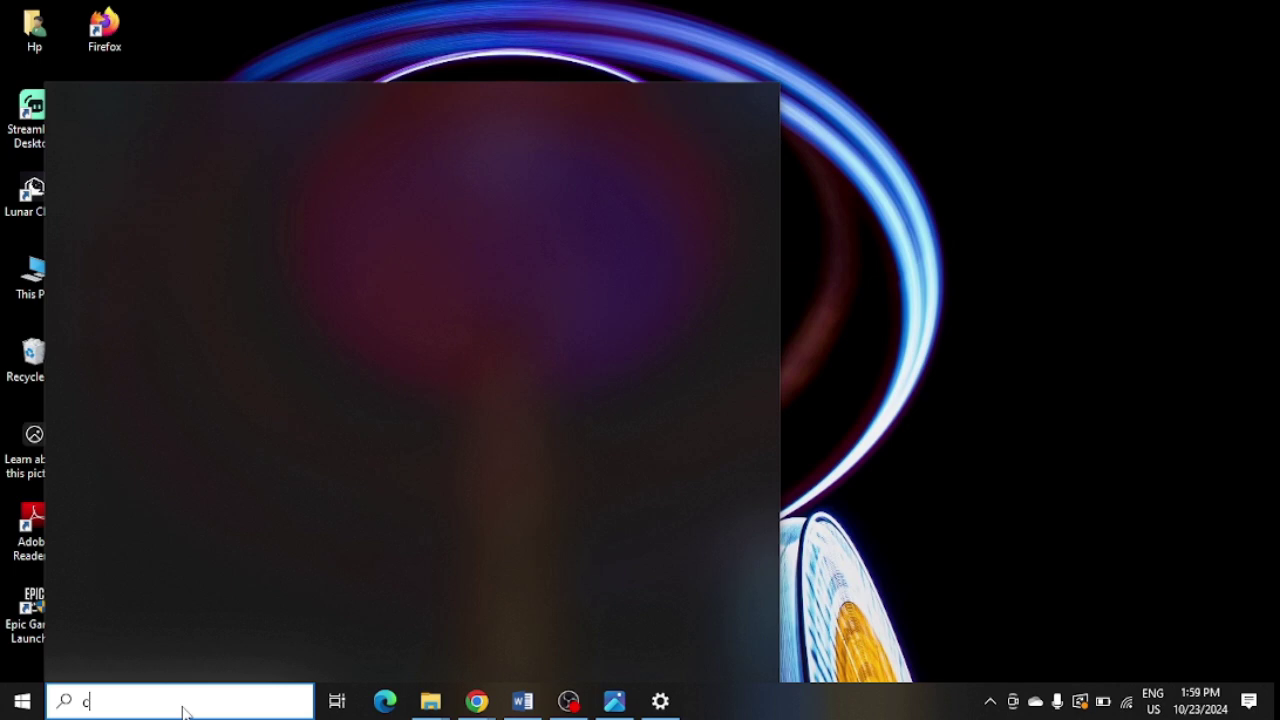
text(omm)
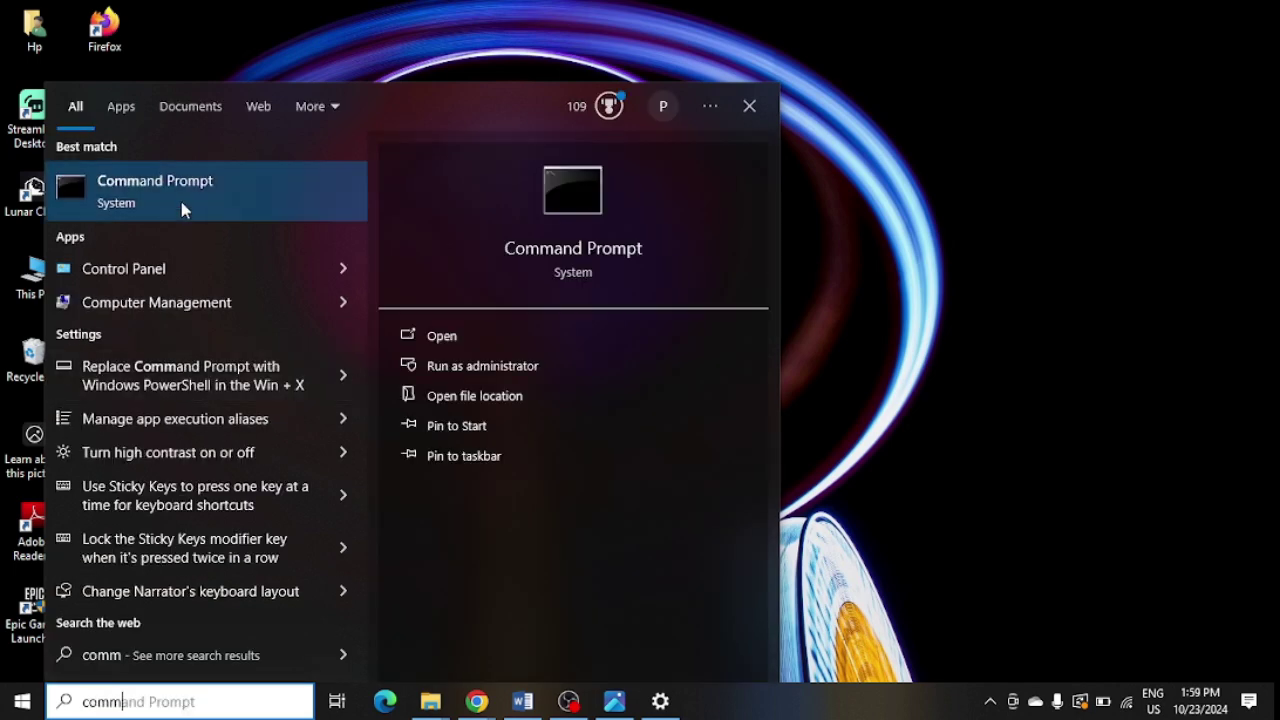
right_click(183, 208)
click(228, 222)
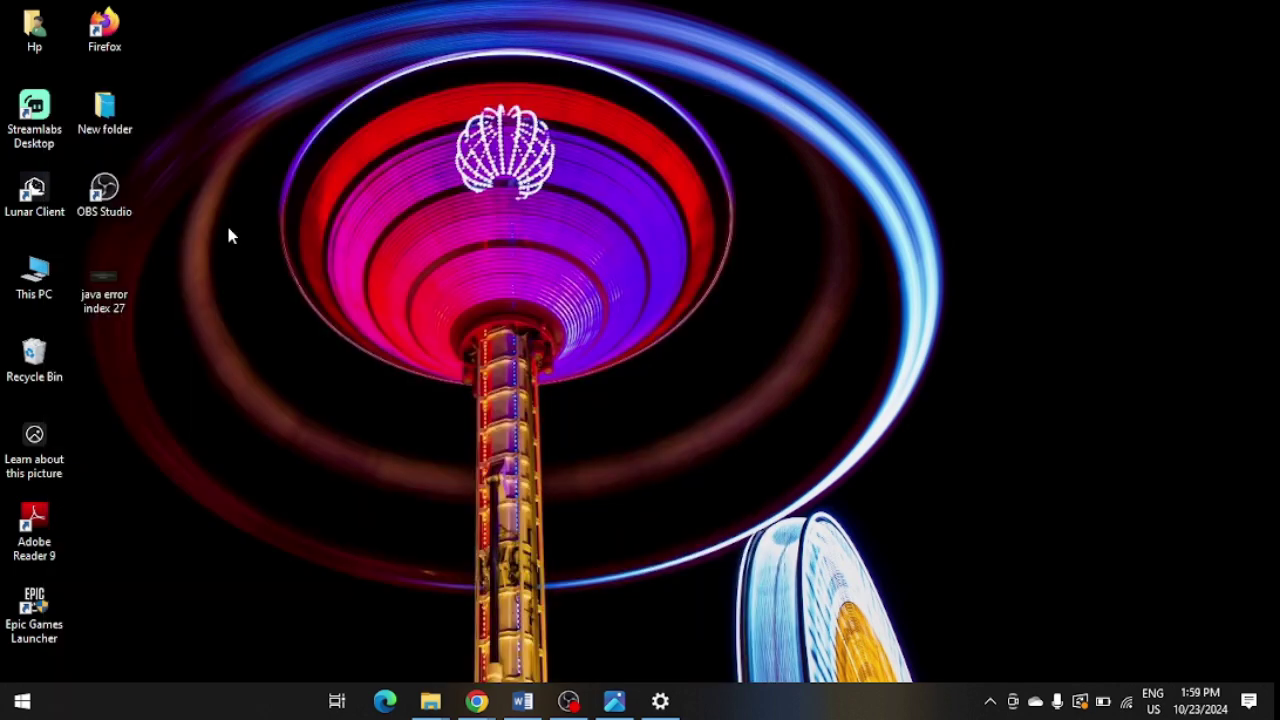
text(ipconfig /fldnsush)
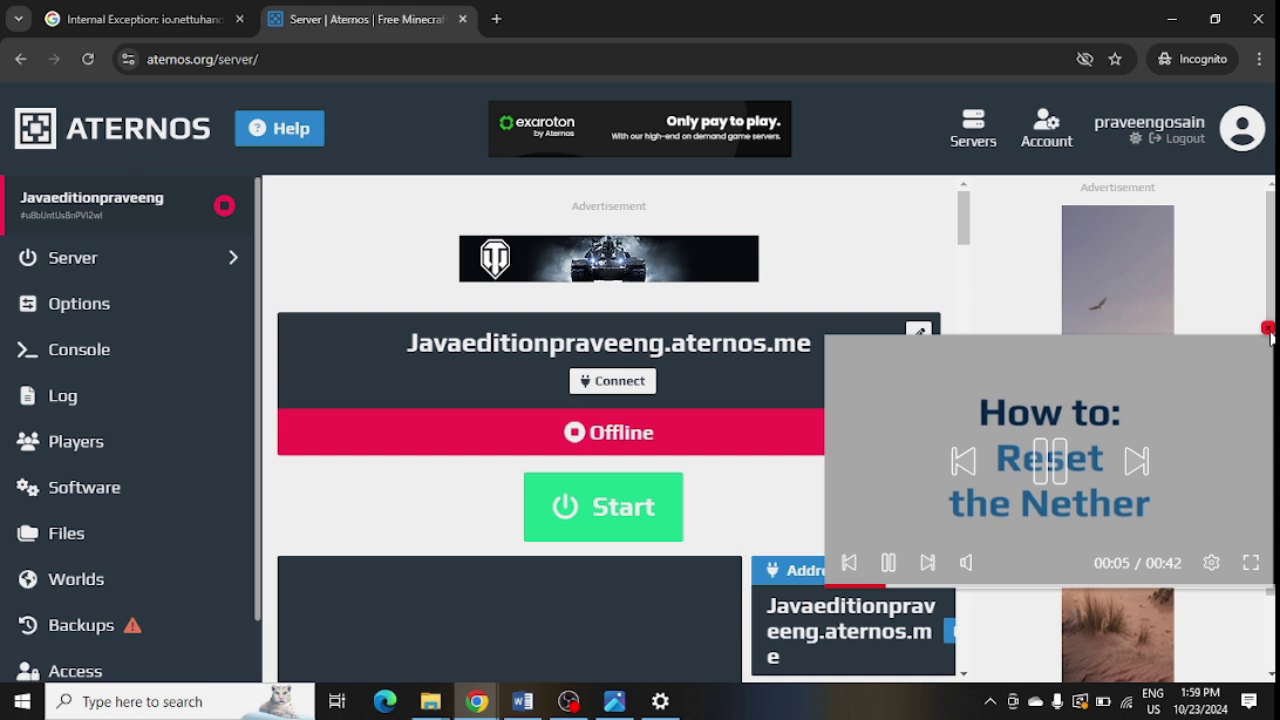
- Dismiss the video overlay and switch on Cracked in the server's Options
click(1268, 330)
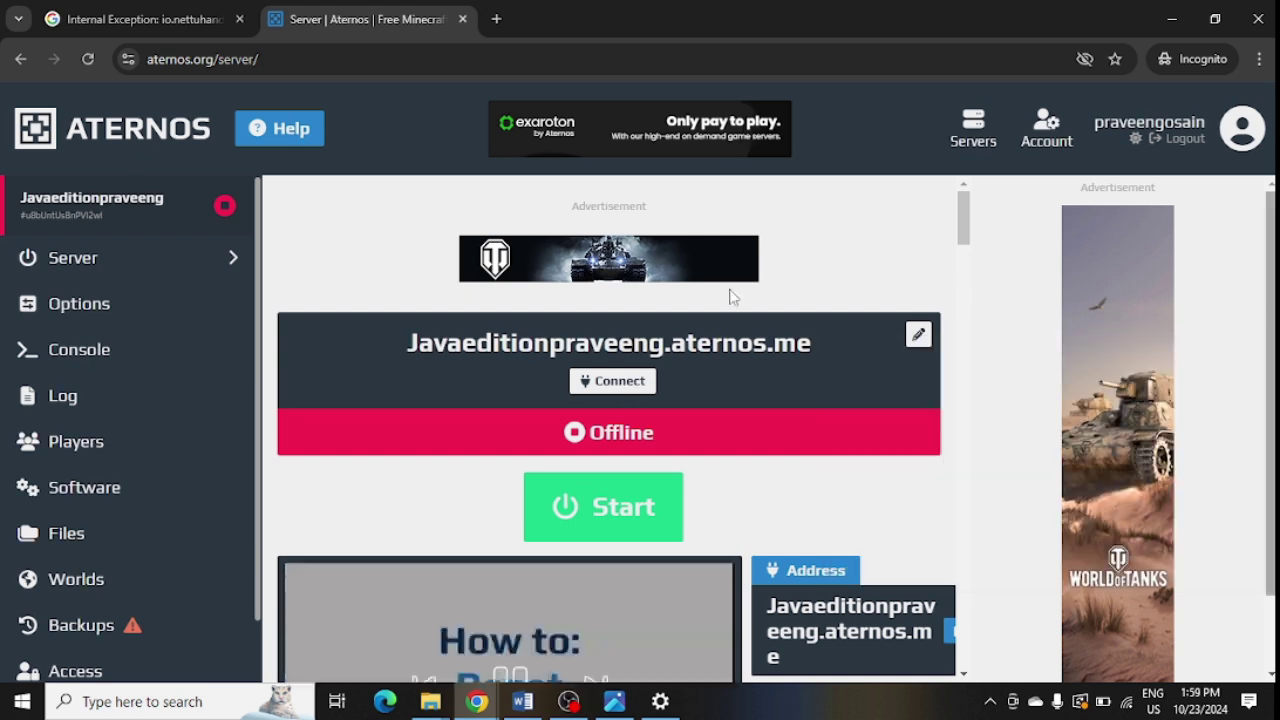
click(918, 340)
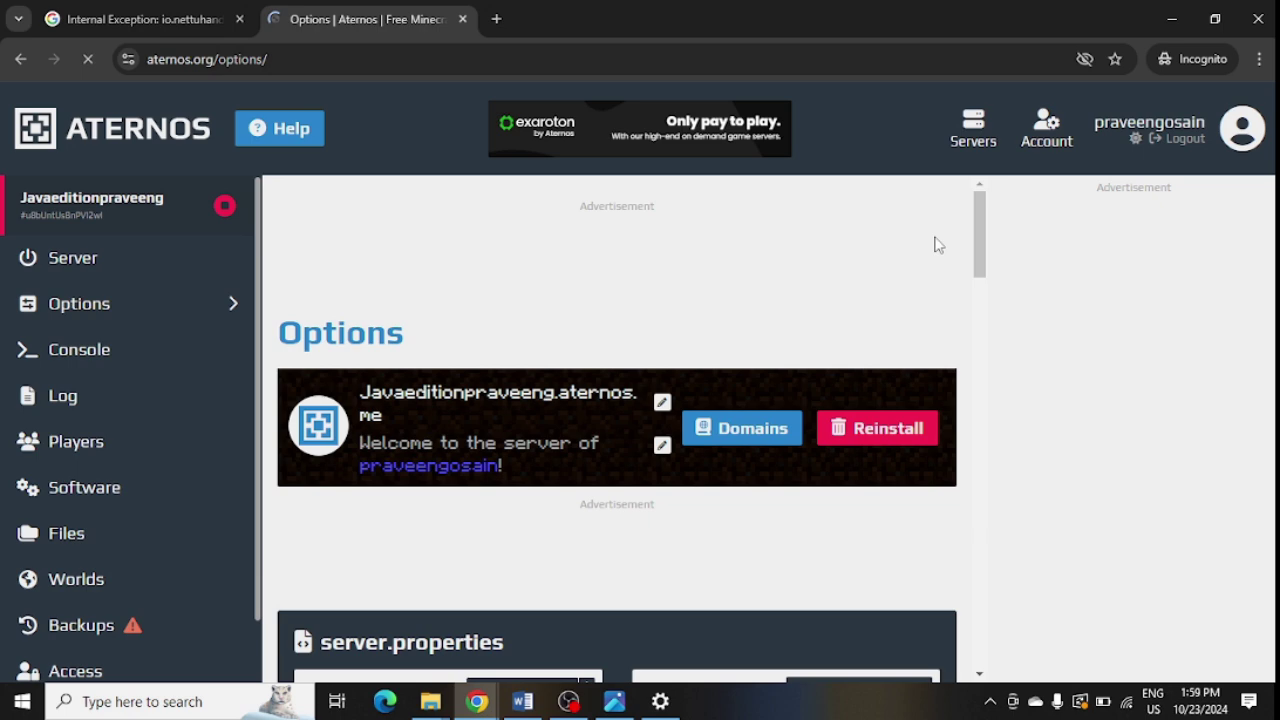
drag(975, 235, 974, 345)
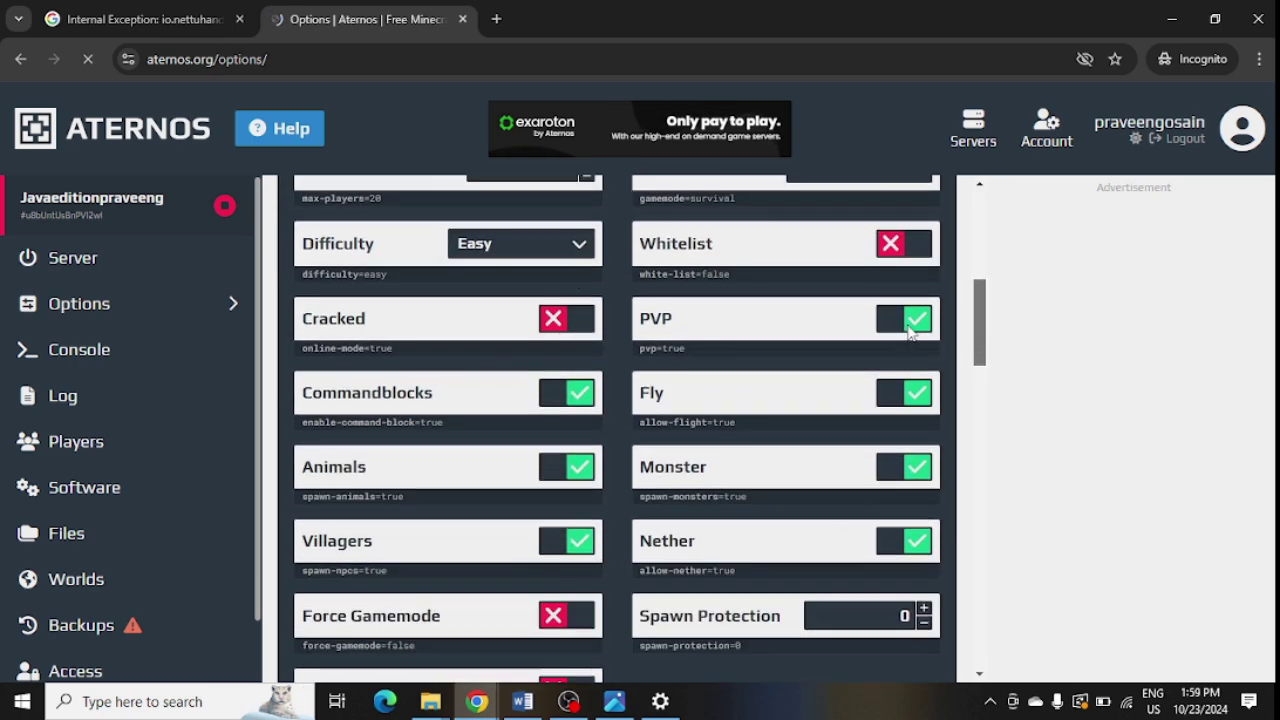
click(583, 325)
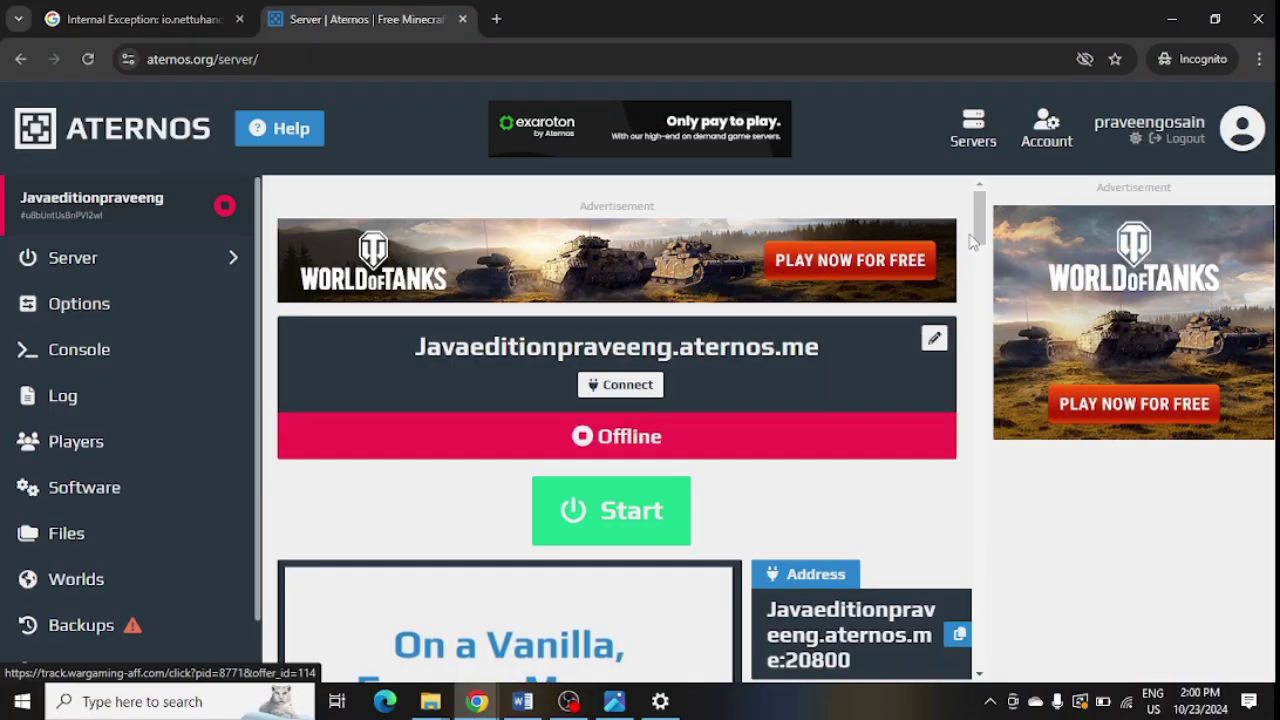
- Change the server version under Software and open the Fabric version list
scroll(985, 225, down, 7)
scroll(925, 320, up, 3)
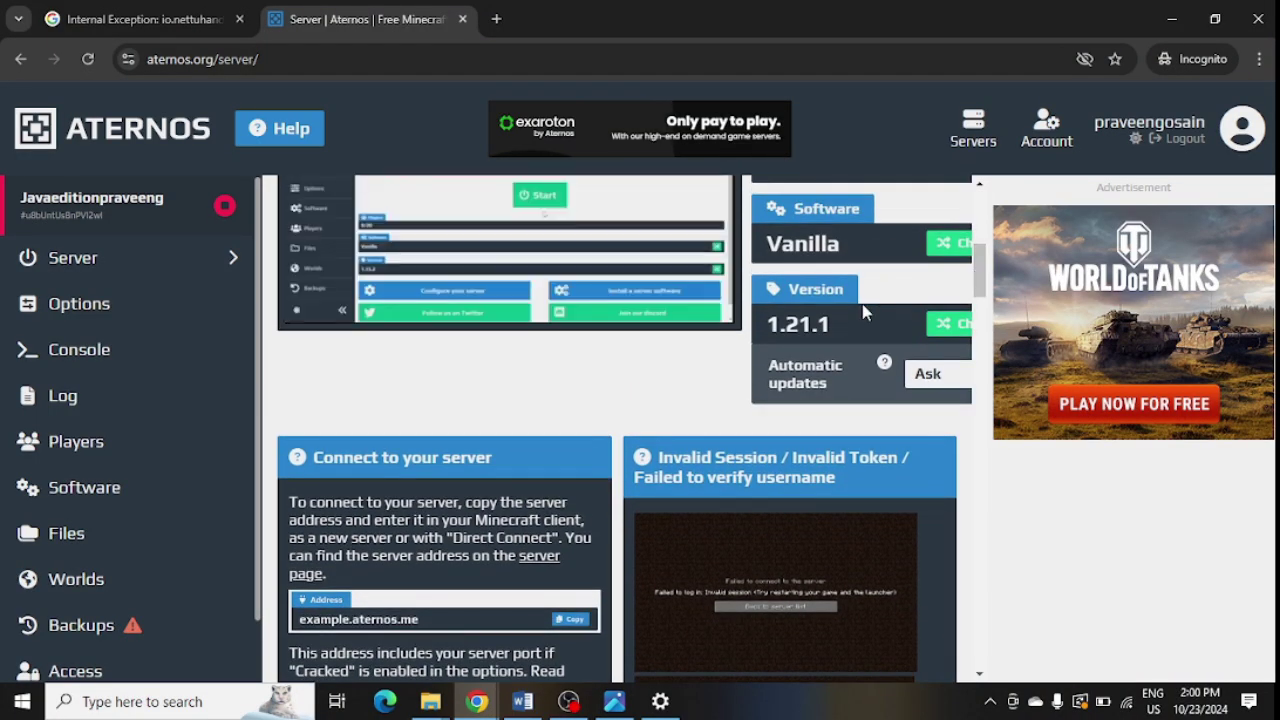
click(940, 326)
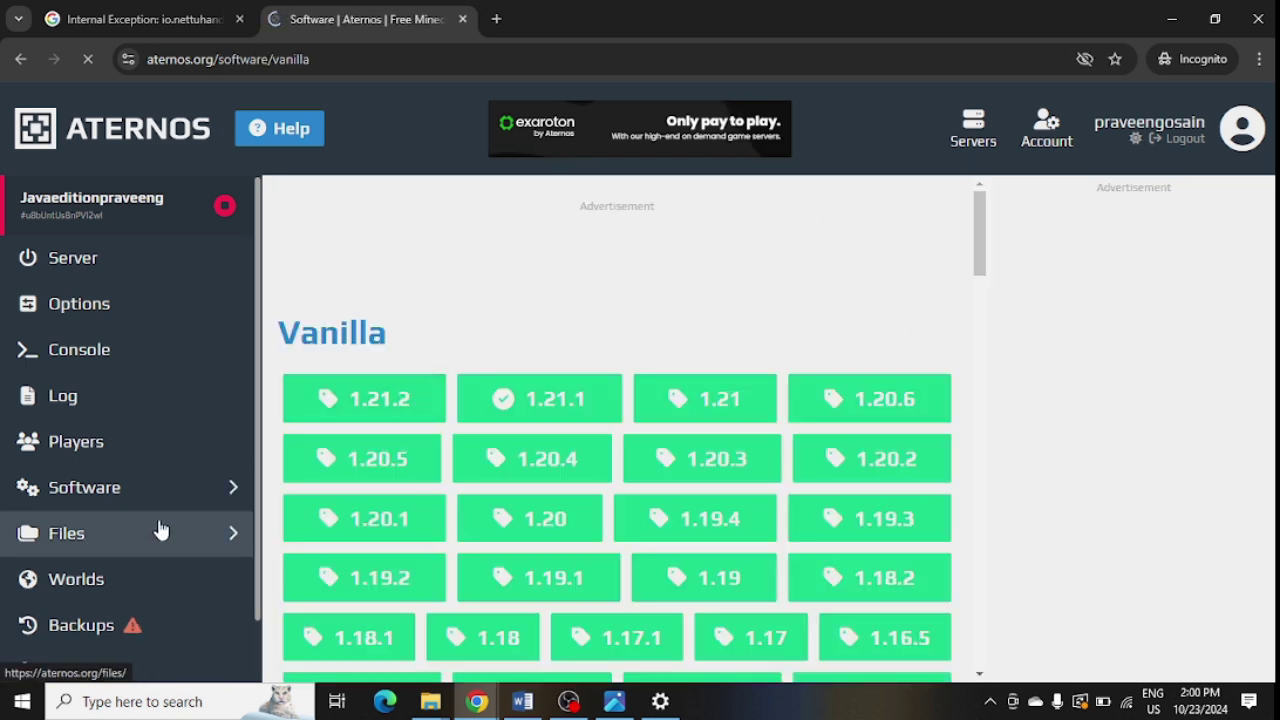
click(145, 497)
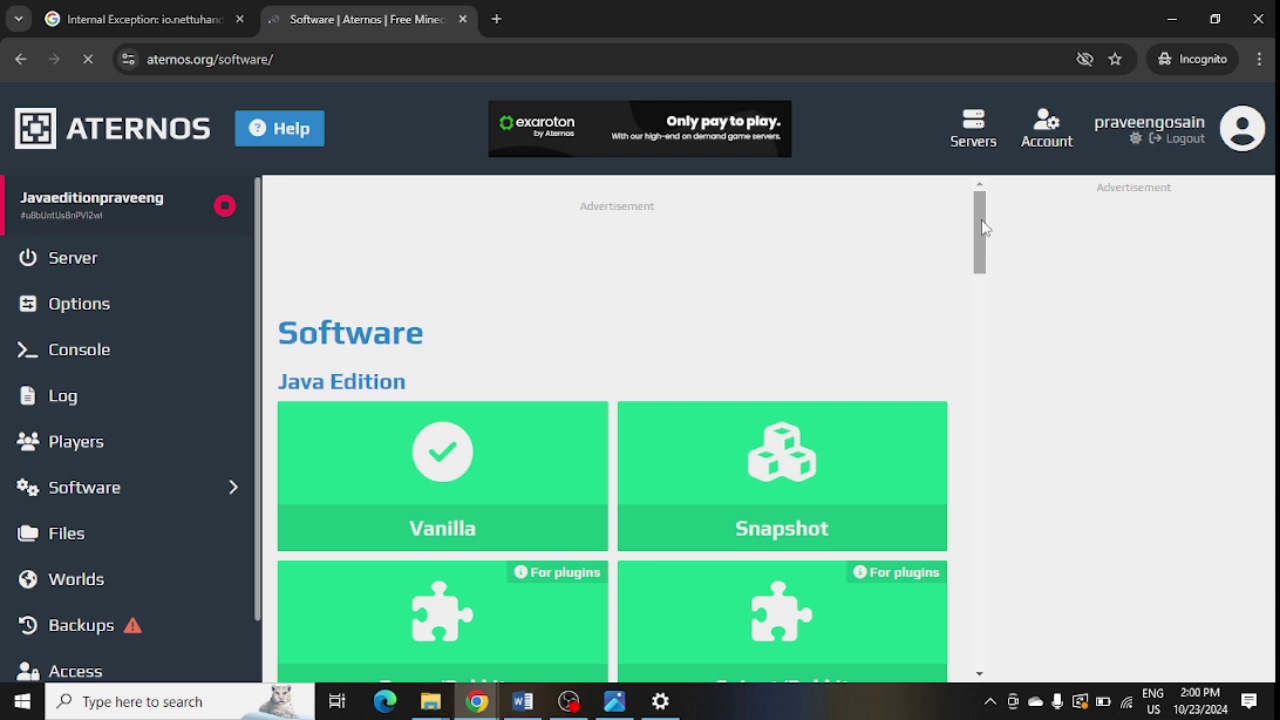
drag(984, 229, 976, 297)
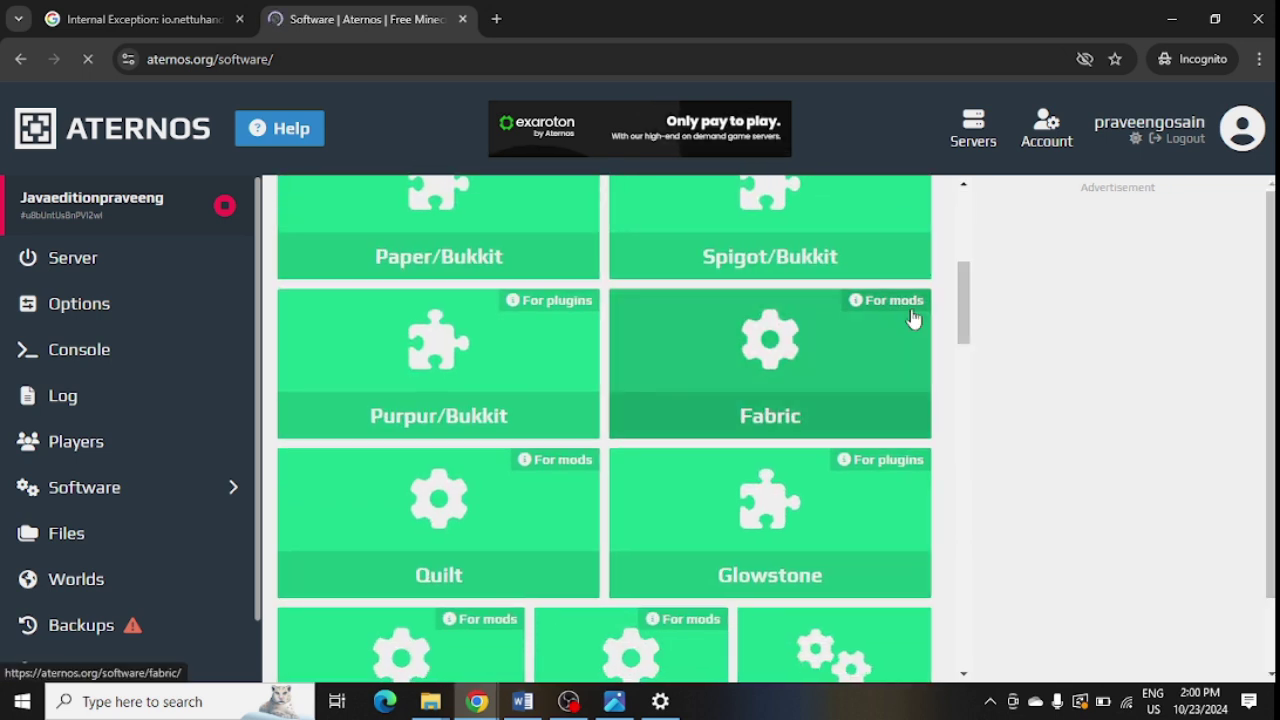
click(913, 317)
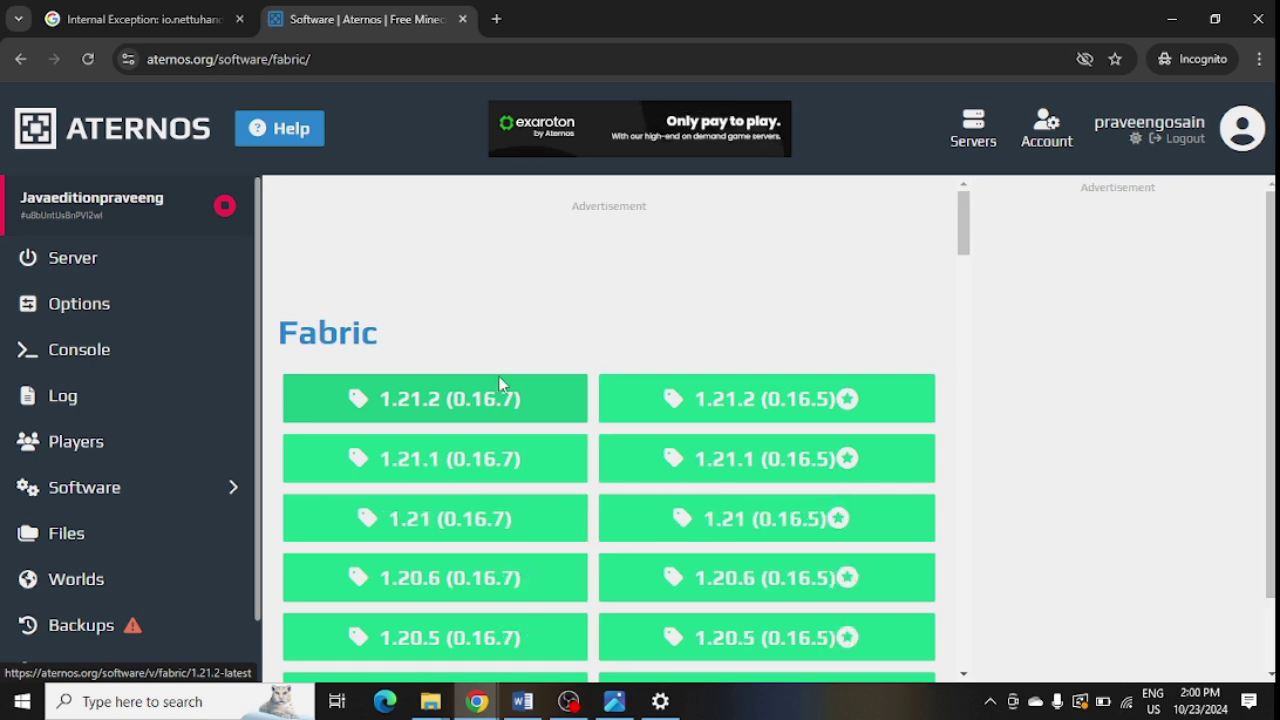
key(super+d)
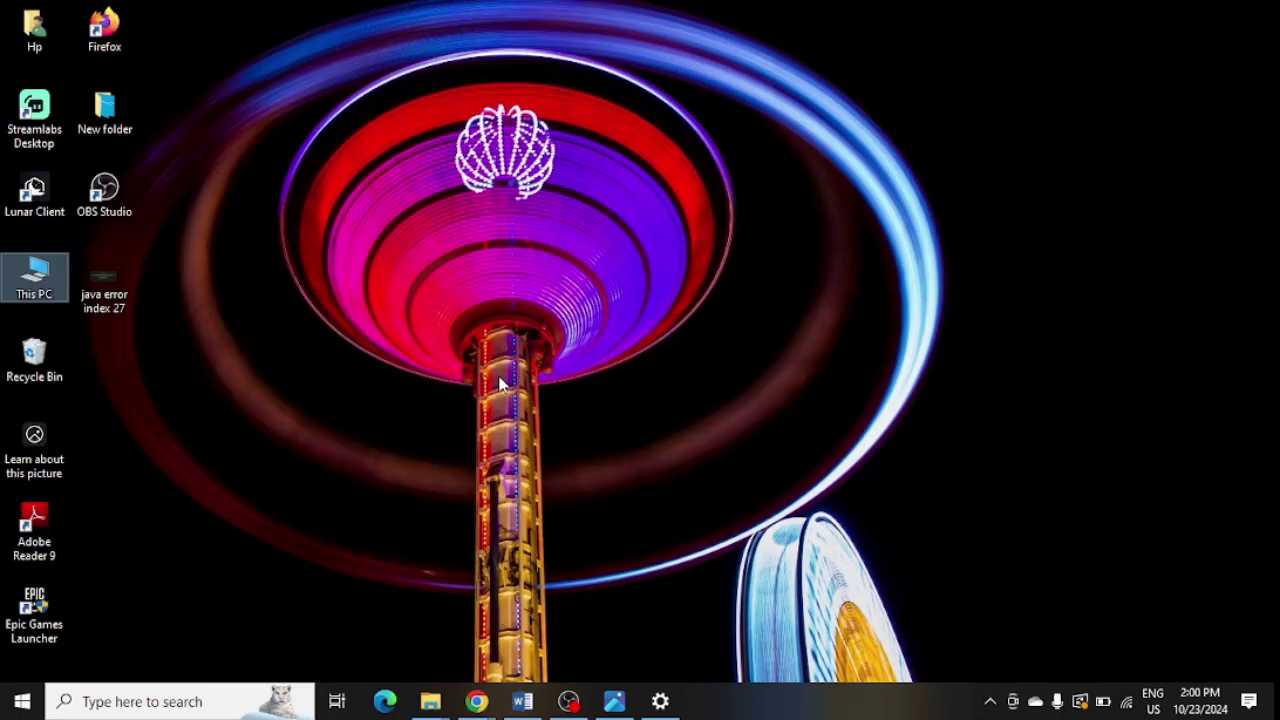